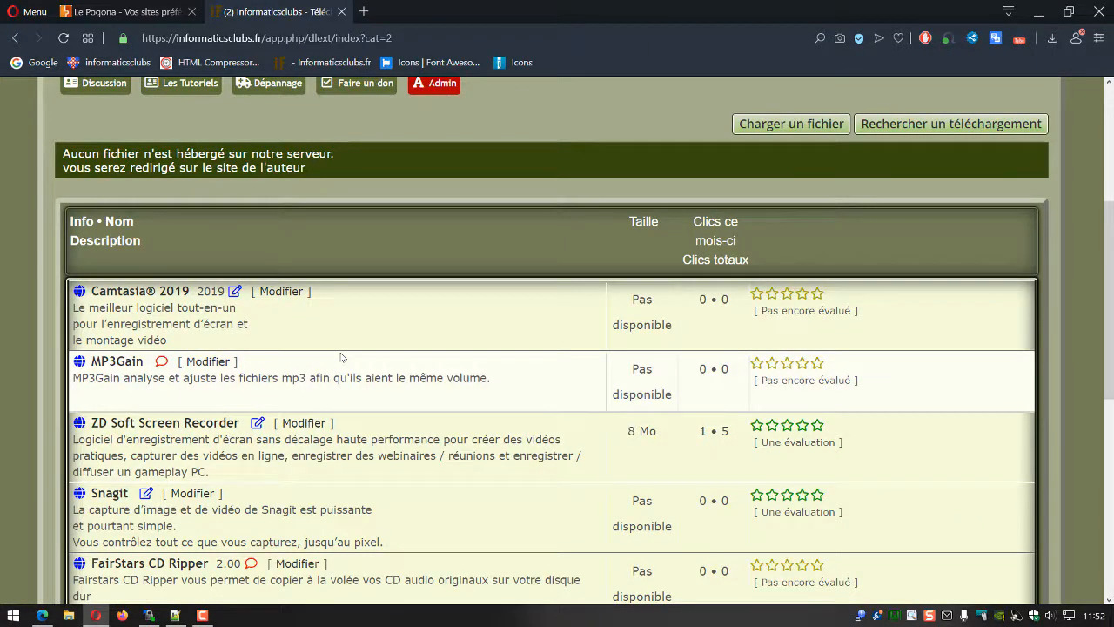
# Open the form for adding a new download to the Logithèque category
pyautogui.scroll(-1, 341, 357)
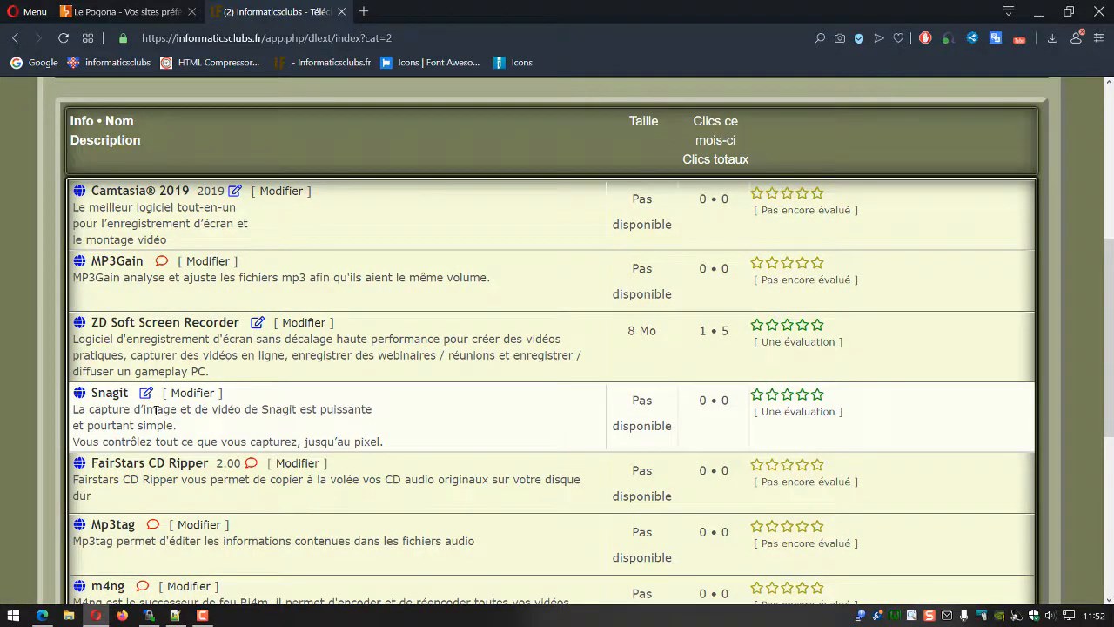
pyautogui.scroll(3, 577, 253)
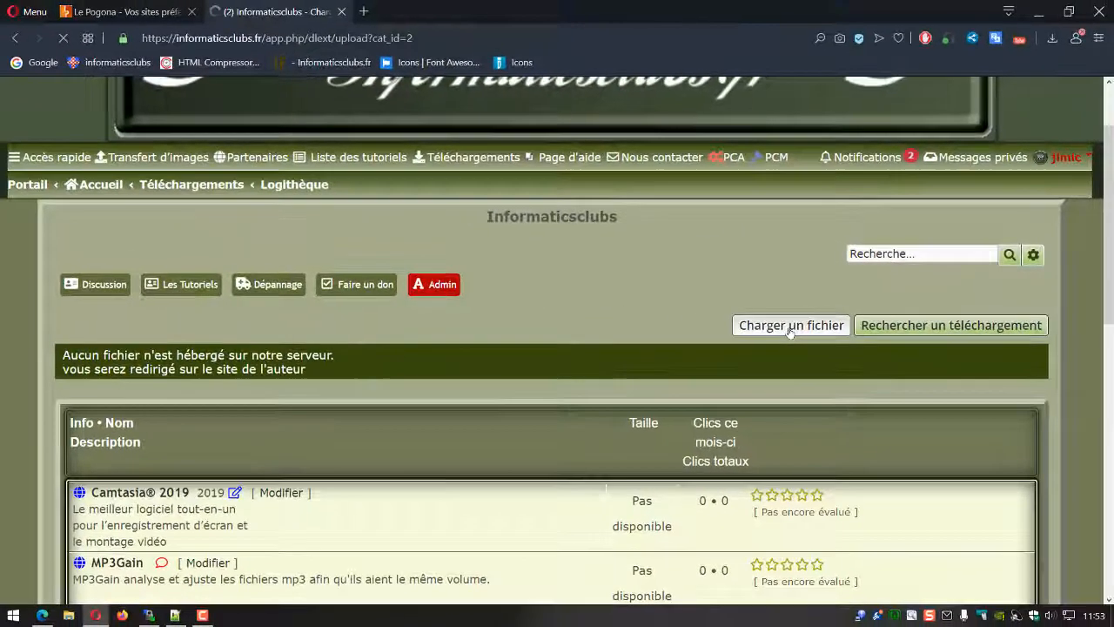
pyautogui.click(427, 340)
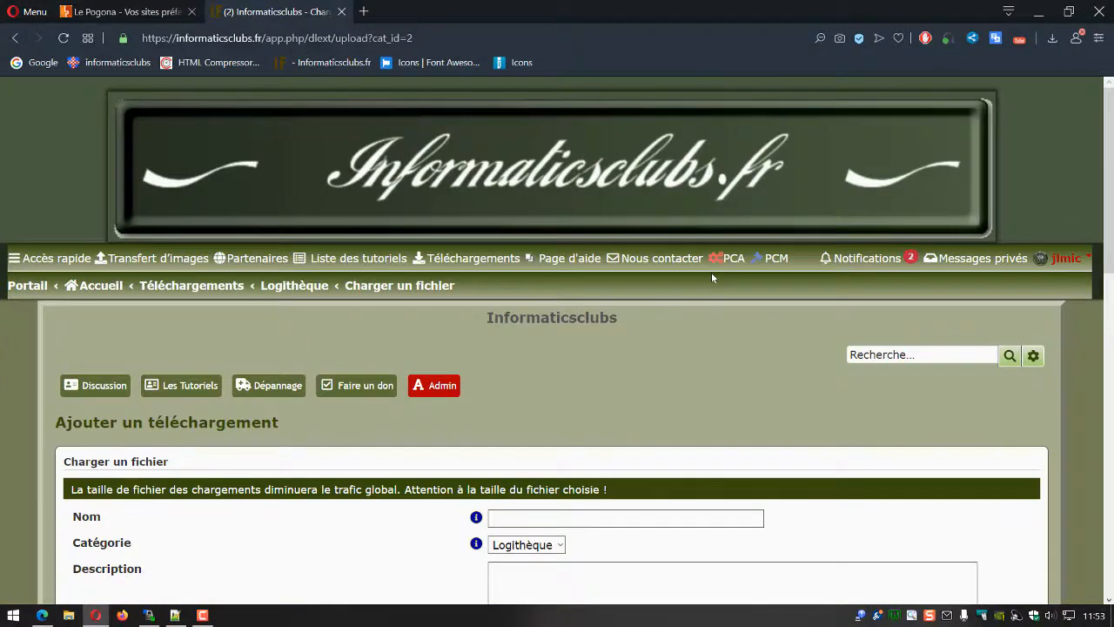
pyautogui.scroll(-4, 711, 272)
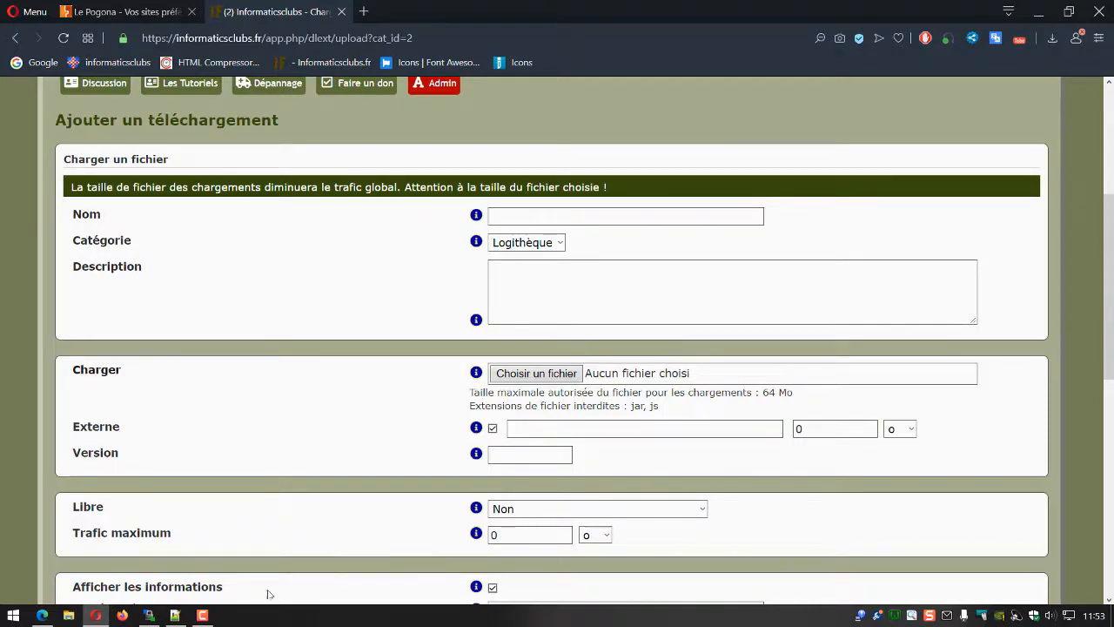
# Launch FileZilla and open its official website from the program's About information
pyautogui.click(5, 620)
pyautogui.scroll(-2, 303, 545)
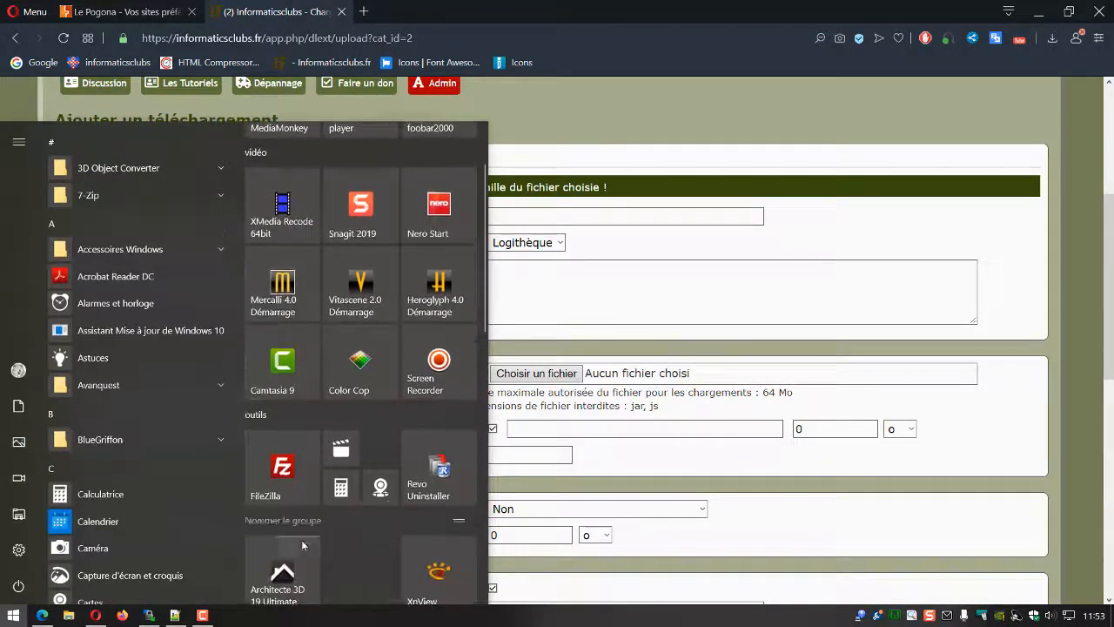
pyautogui.click(289, 475)
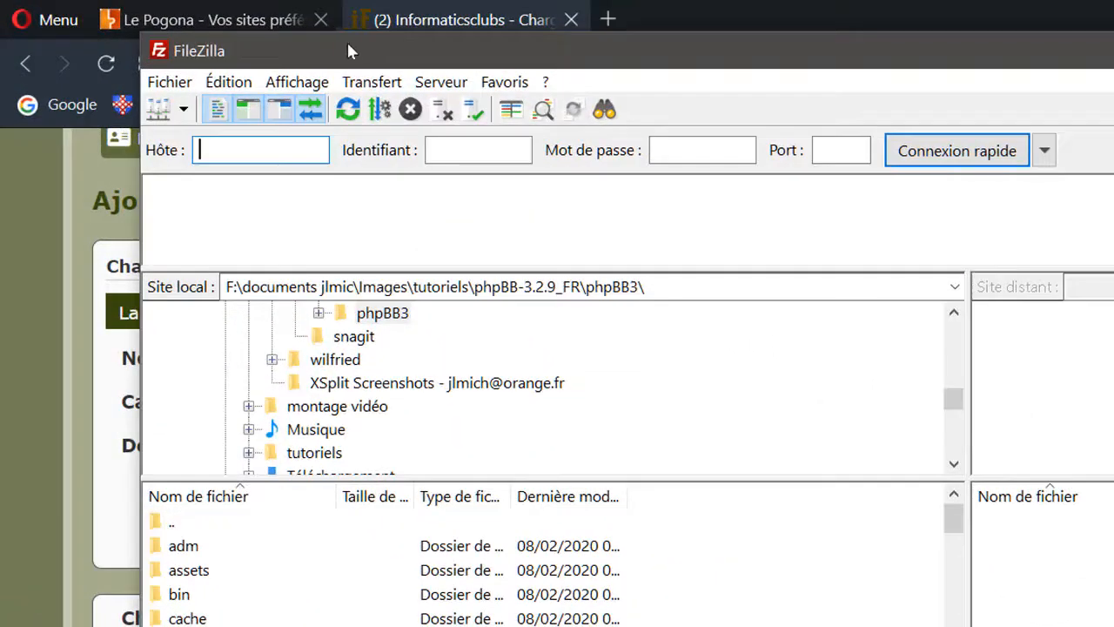
pyautogui.click(552, 82)
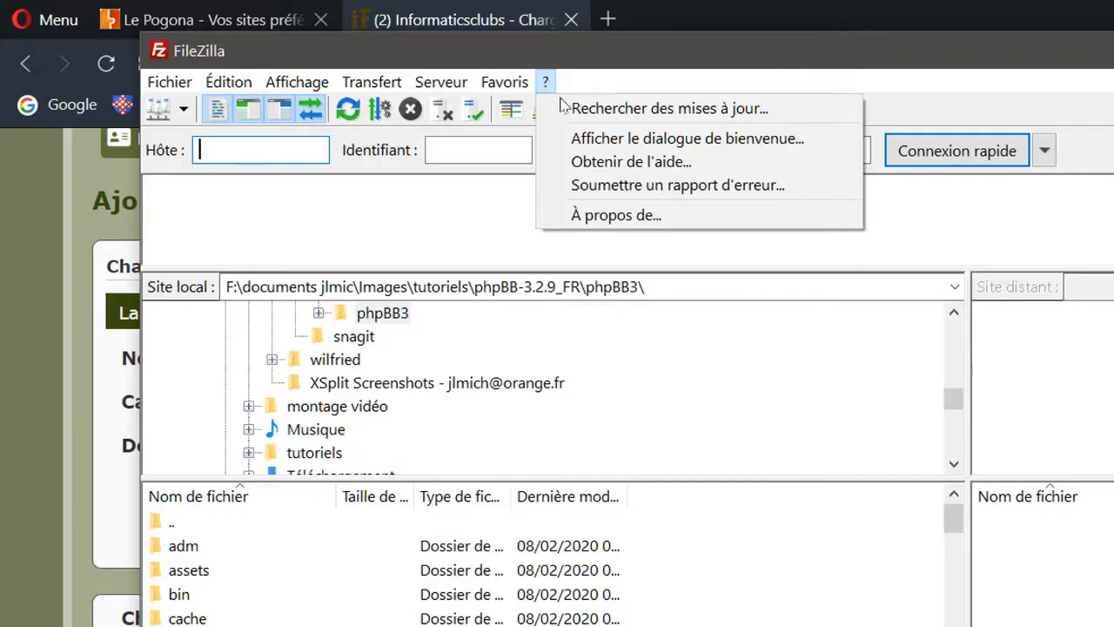
pyautogui.click(619, 215)
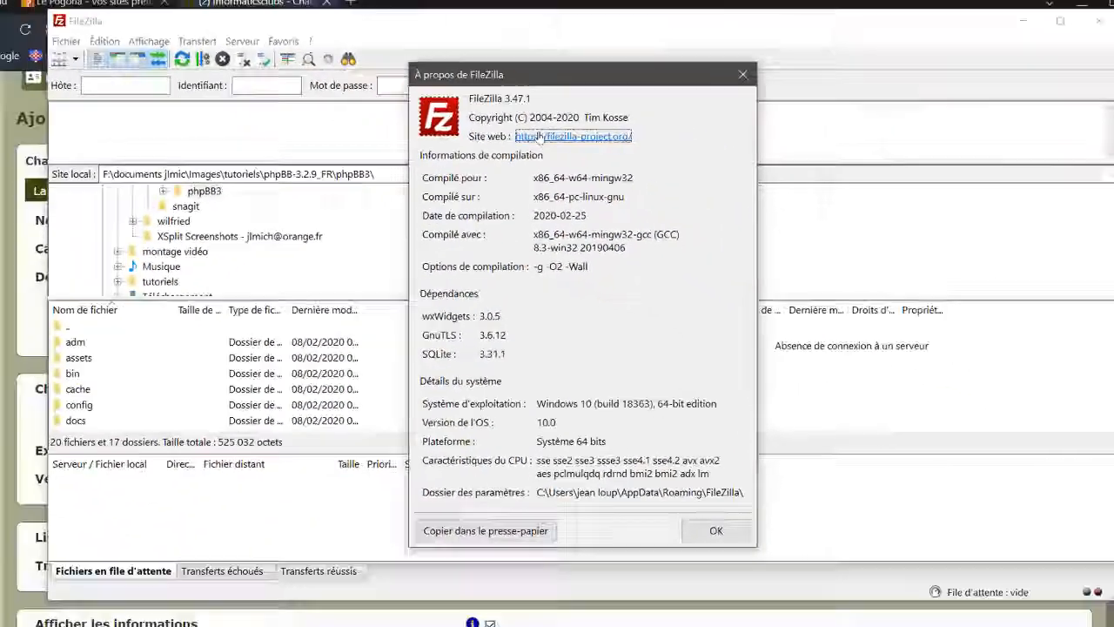
pyautogui.click(566, 131)
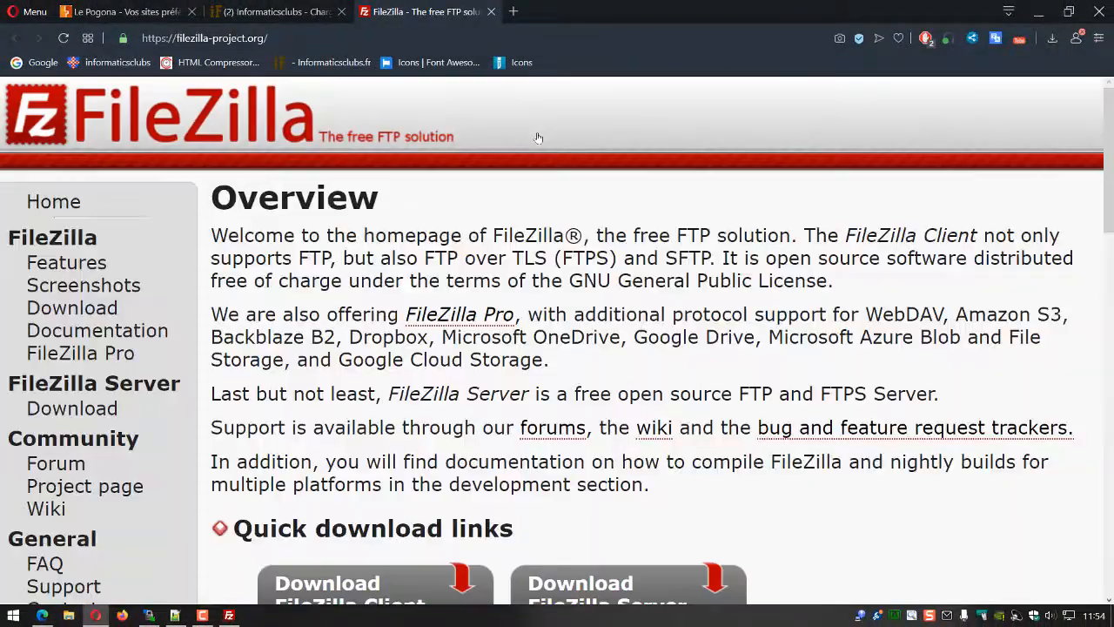
pyautogui.scroll(-3, 539, 137)
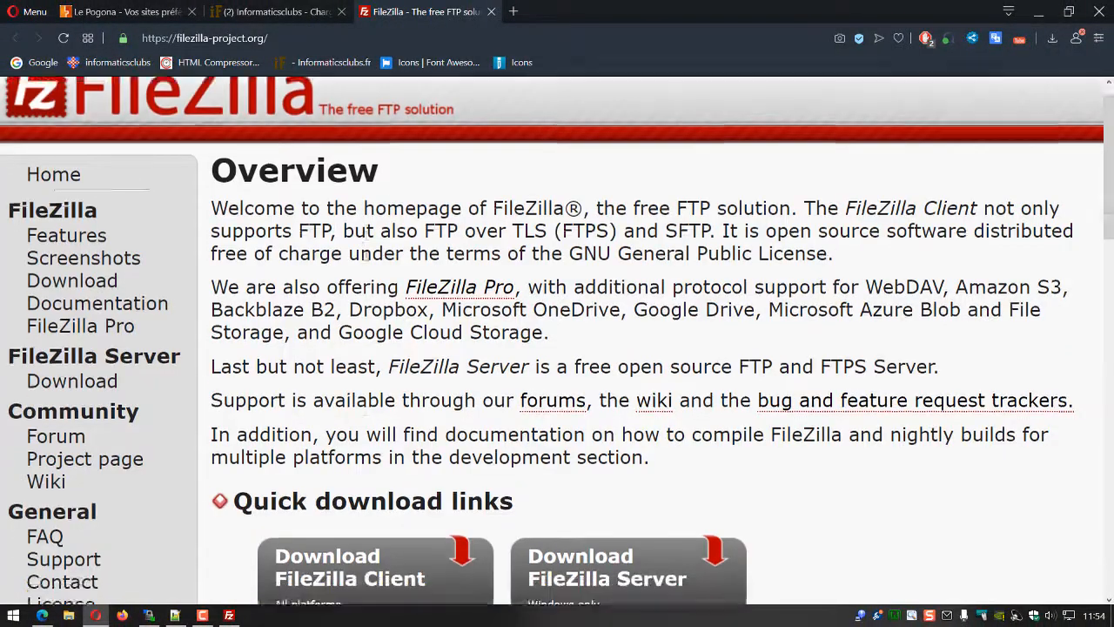
pyautogui.scroll(-6, 366, 257)
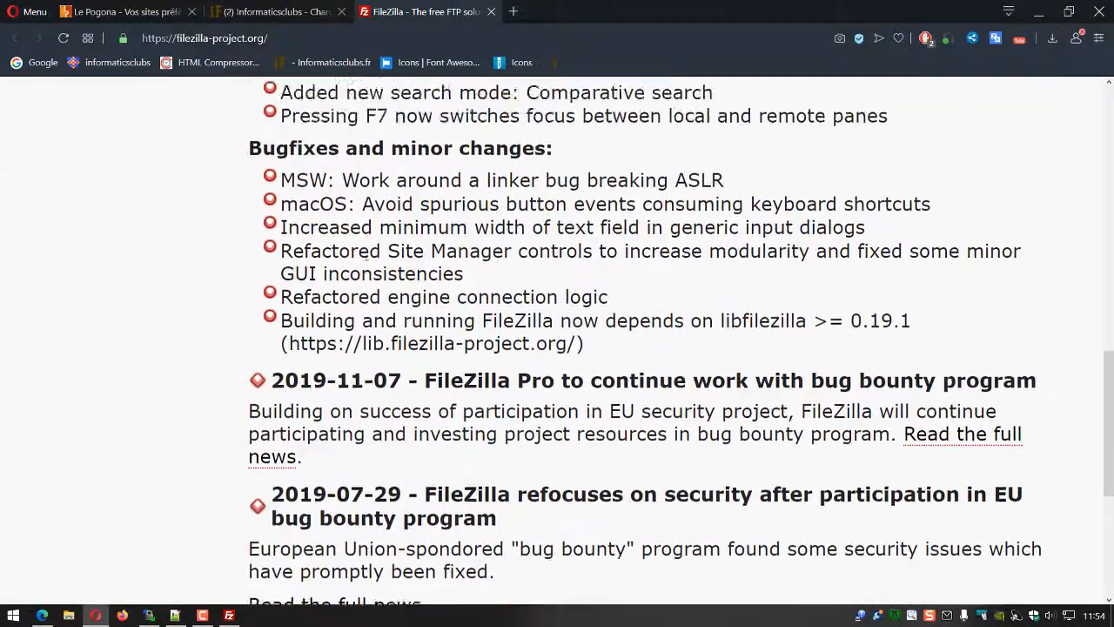
pyautogui.scroll(8, 367, 257)
pyautogui.scroll(2, 365, 256)
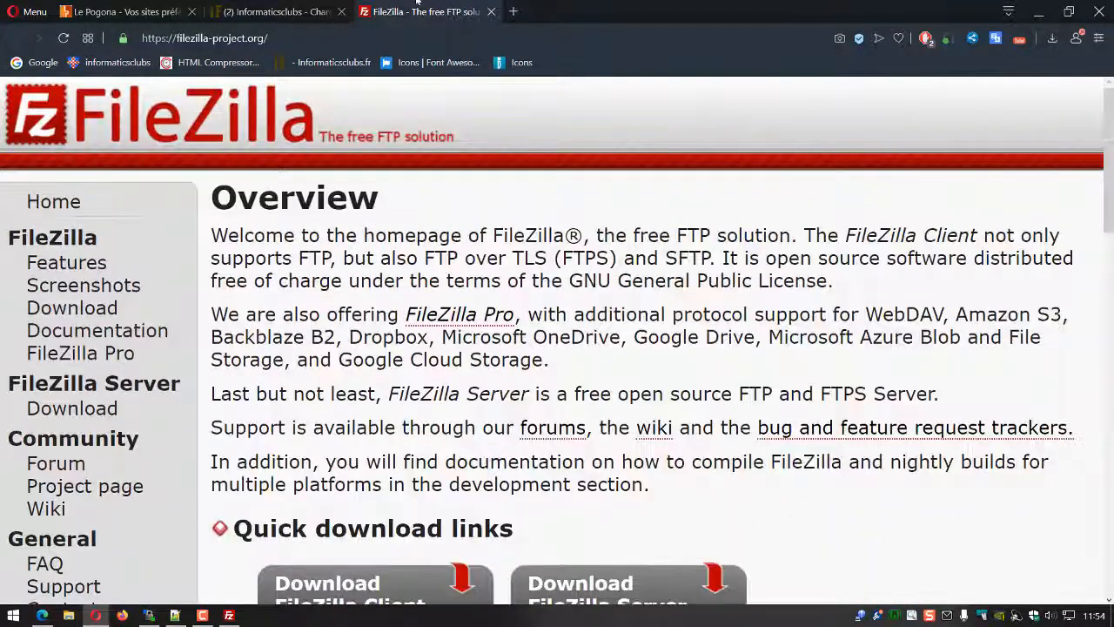
pyautogui.click(248, 39)
pyautogui.hotkey('ctrl', 'c')
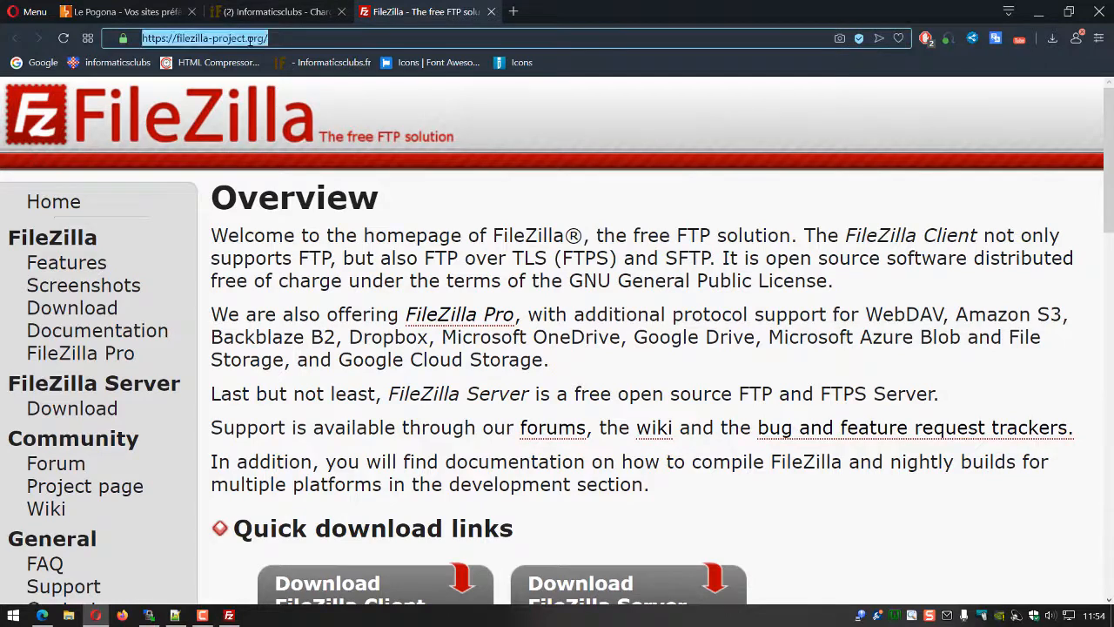
pyautogui.rightClick(248, 40)
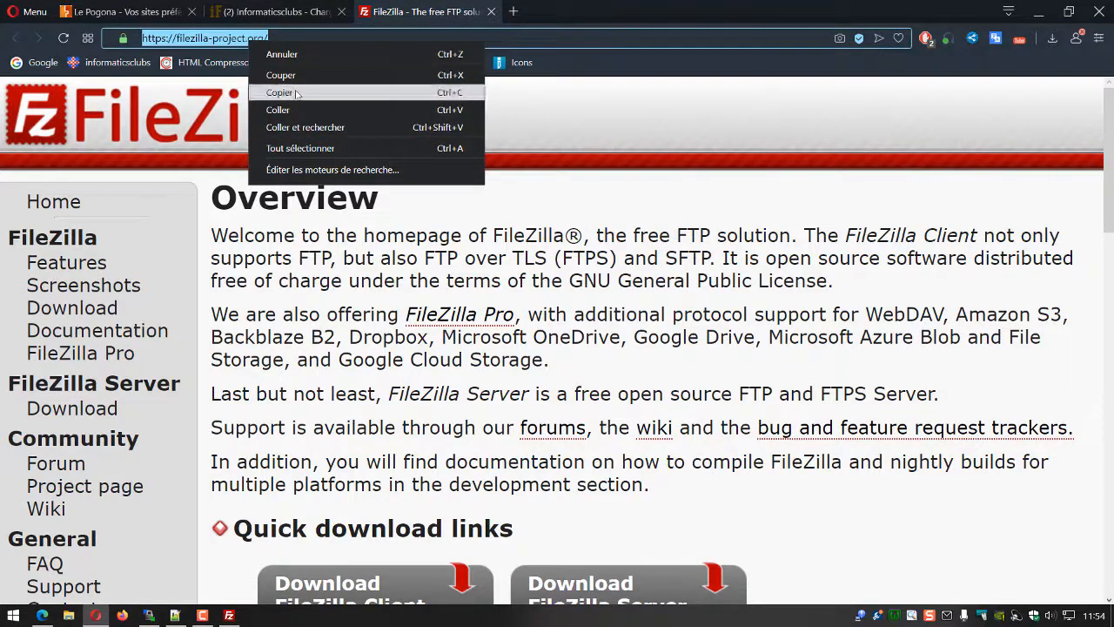
pyautogui.click(296, 93)
# Return to the download submission form and enter "filezilla" as the download's name
pyautogui.click(263, 12)
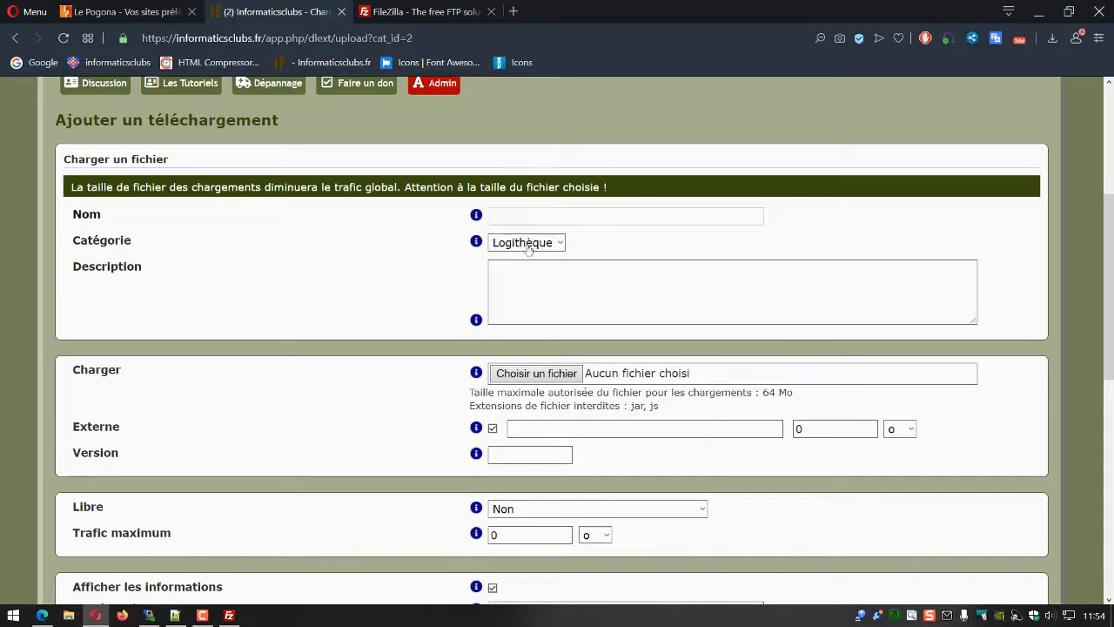
pyautogui.click(558, 221)
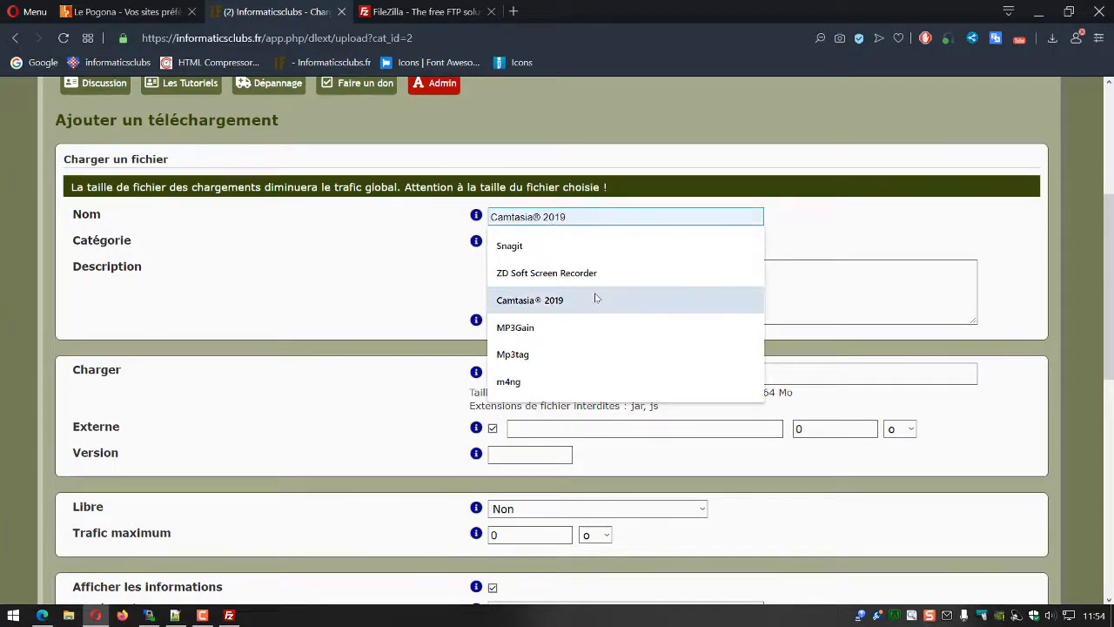
pyautogui.write('filme')
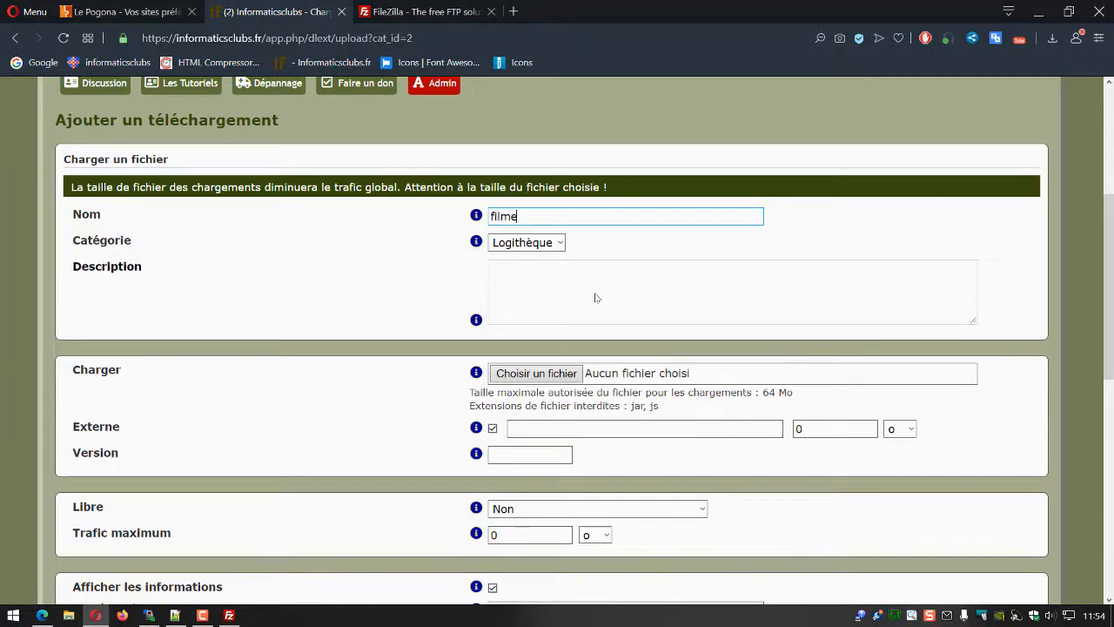
pyautogui.write('zilla')
pyautogui.click(515, 215)
pyautogui.press('BackSpace')
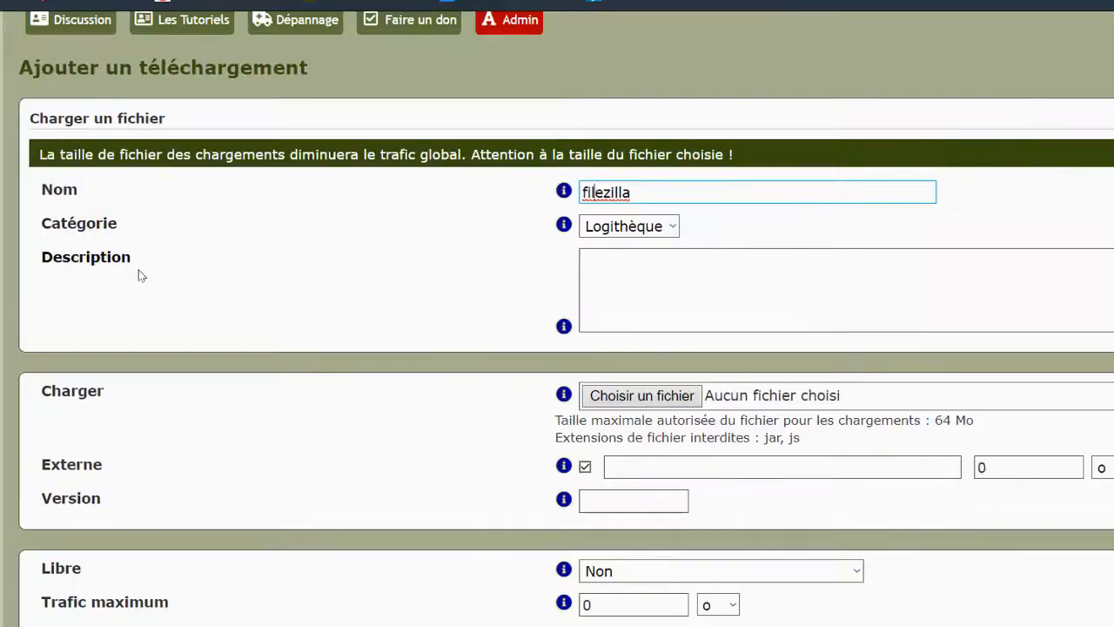
pyautogui.scroll(-2, 361, 379)
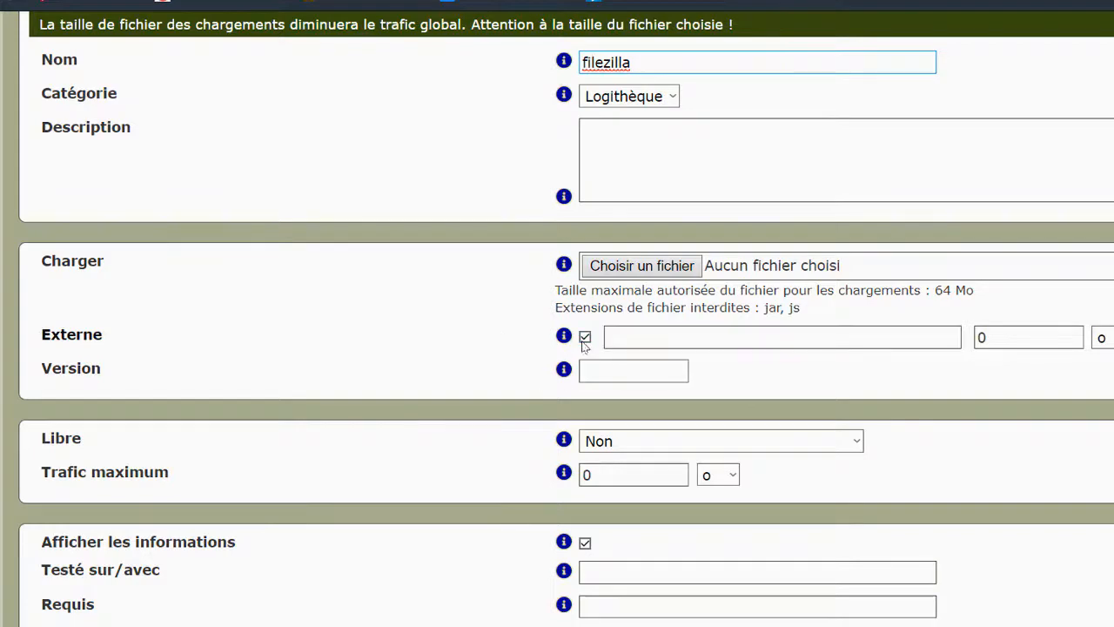
pyautogui.rightClick(638, 343)
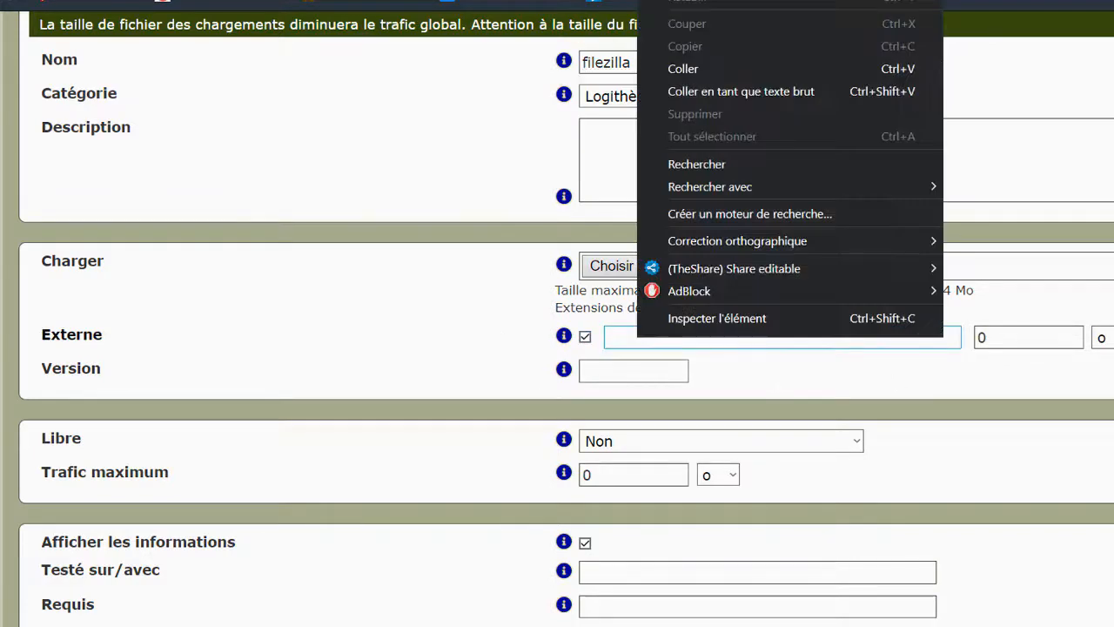
pyautogui.click(722, 69)
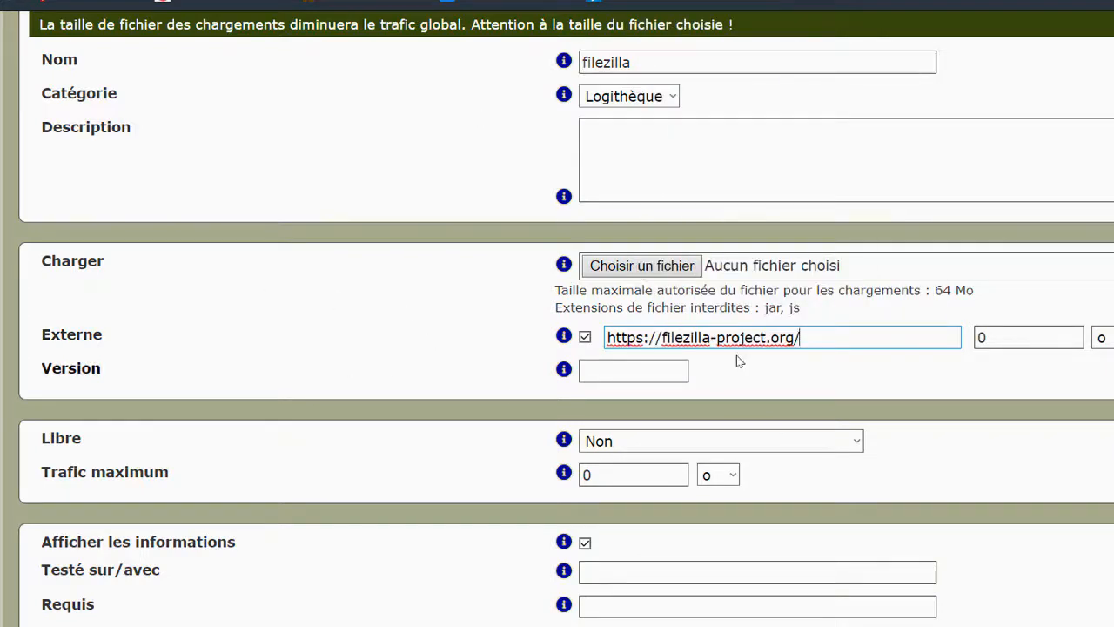
# Copy the text "3.47.1 released" from the latest client news heading on the FileZilla website
pyautogui.click(598, 367)
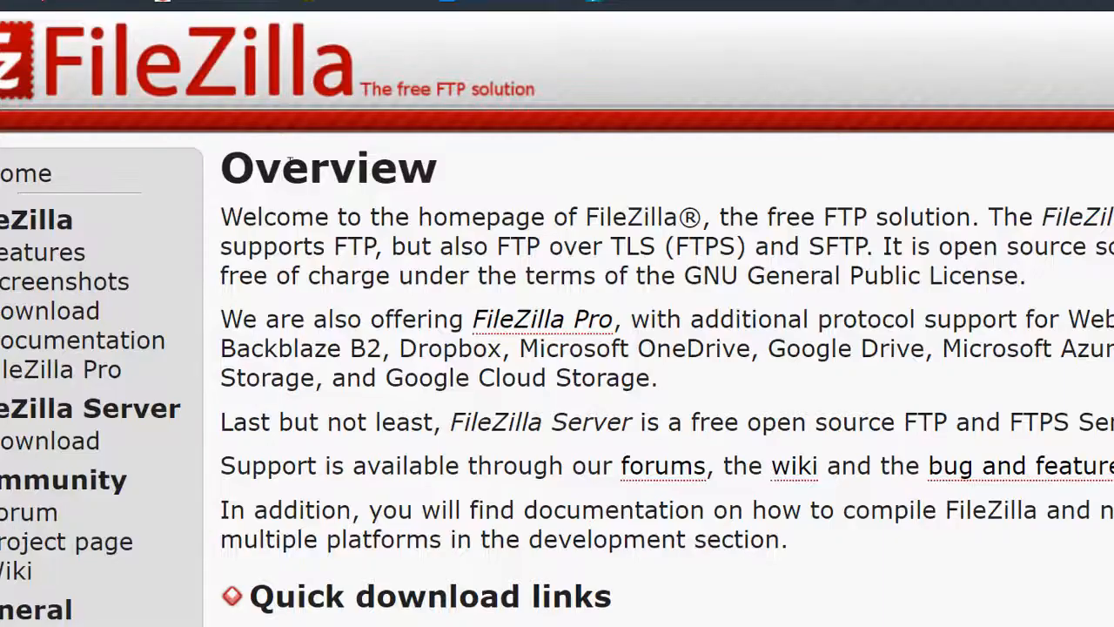
pyautogui.scroll(-5, 382, 242)
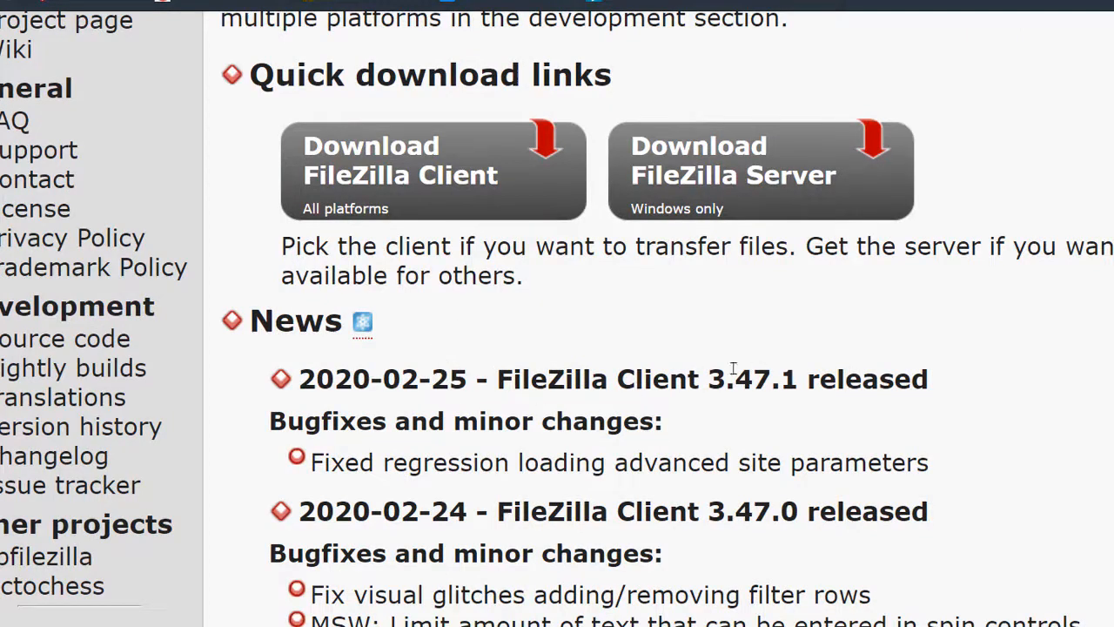
pyautogui.moveTo(710, 376); pyautogui.dragTo(948, 381)
pyautogui.hotkey('ctrl', 'c')
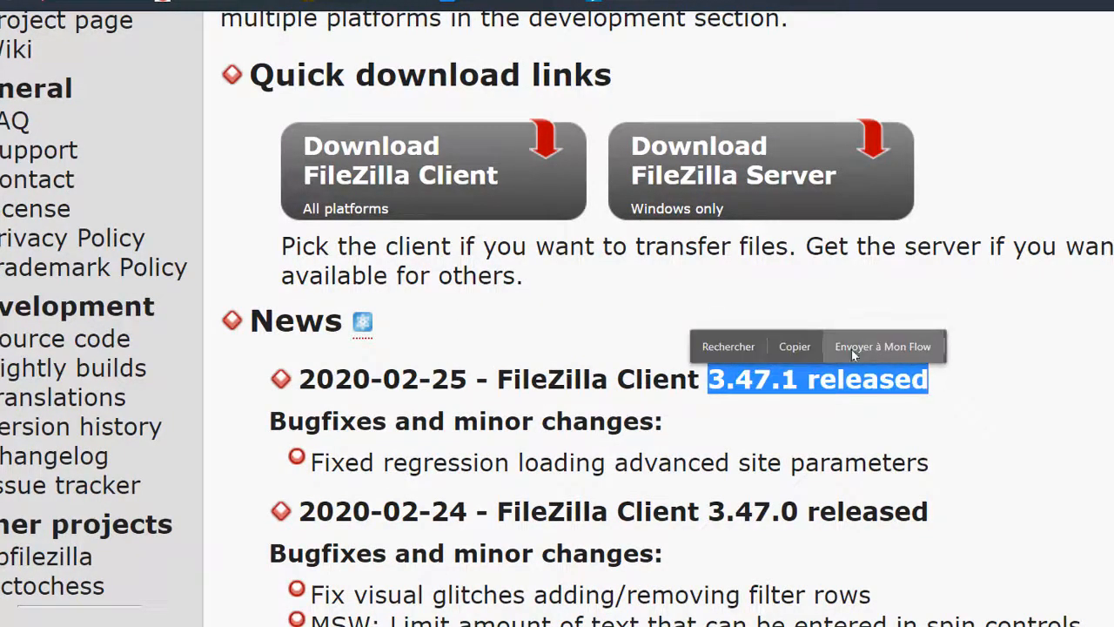
pyautogui.click(788, 340)
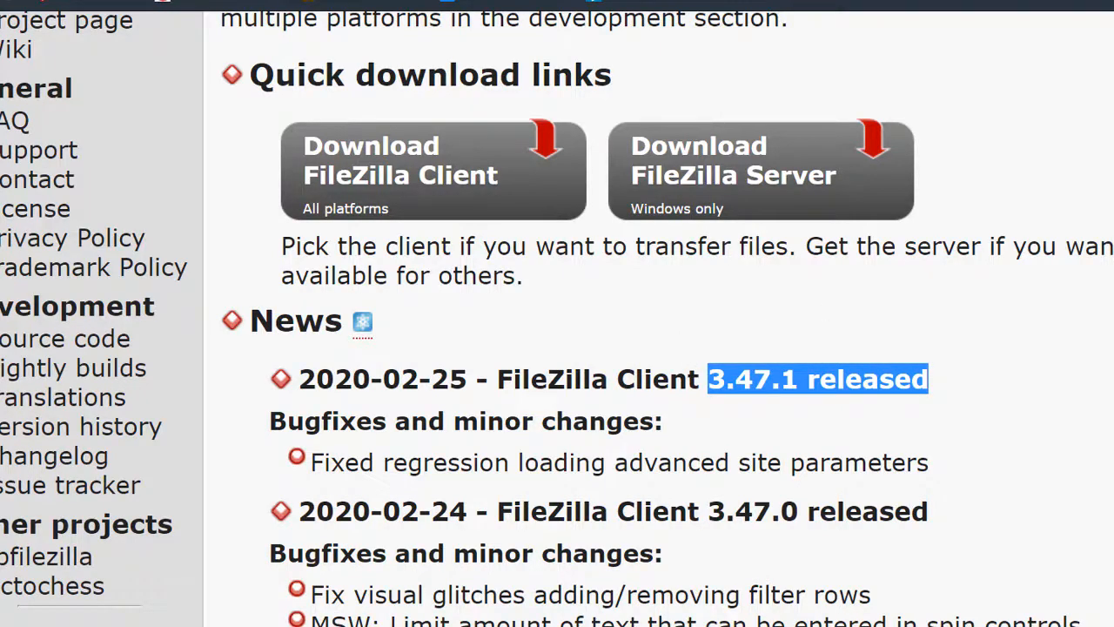
# Paste "3.47.1 released" as the version in the download submission form
pyautogui.click(191, 0)
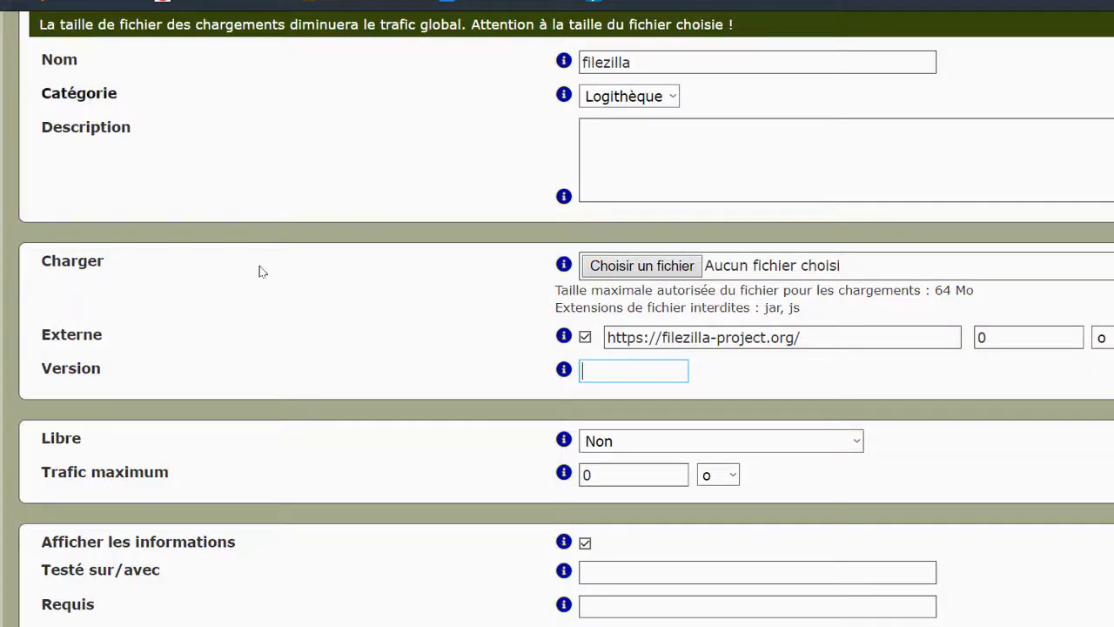
pyautogui.rightClick(602, 370)
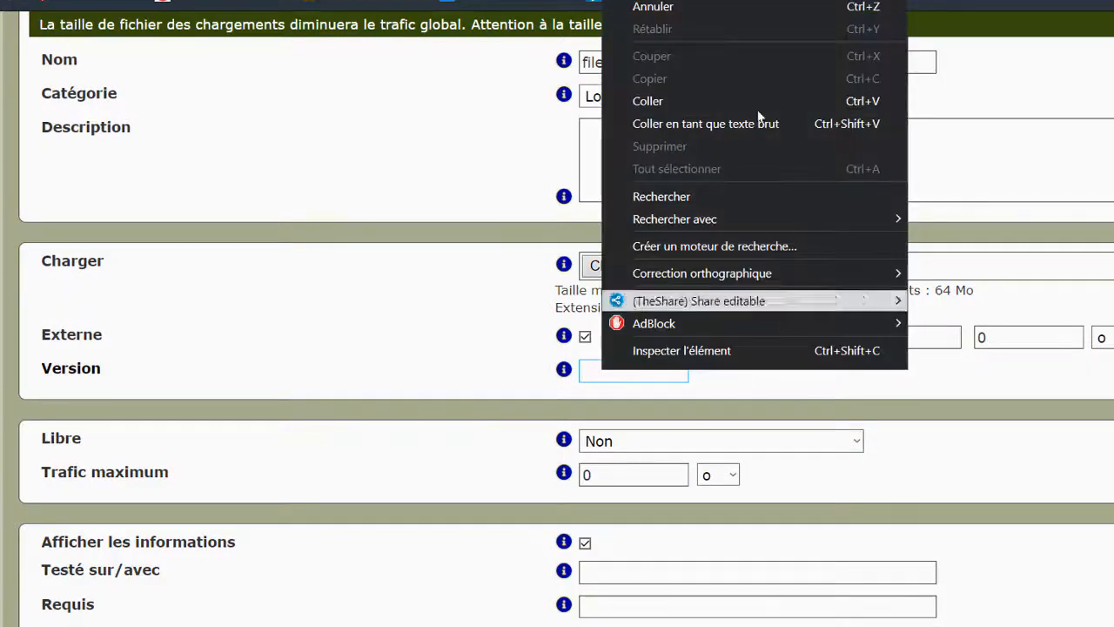
pyautogui.click(679, 103)
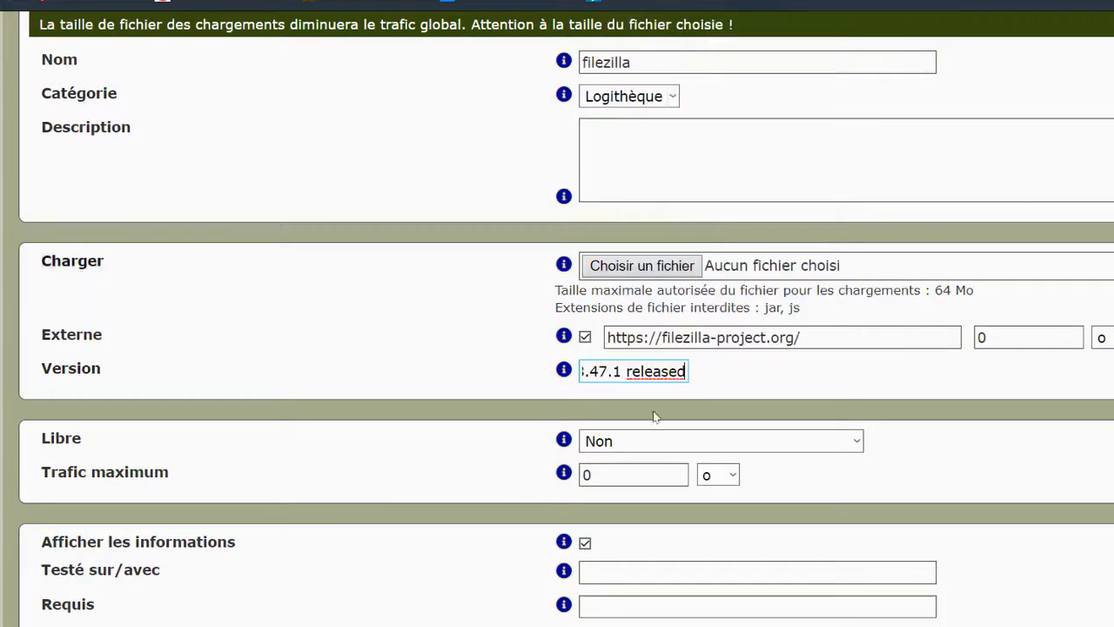
pyautogui.click(721, 372)
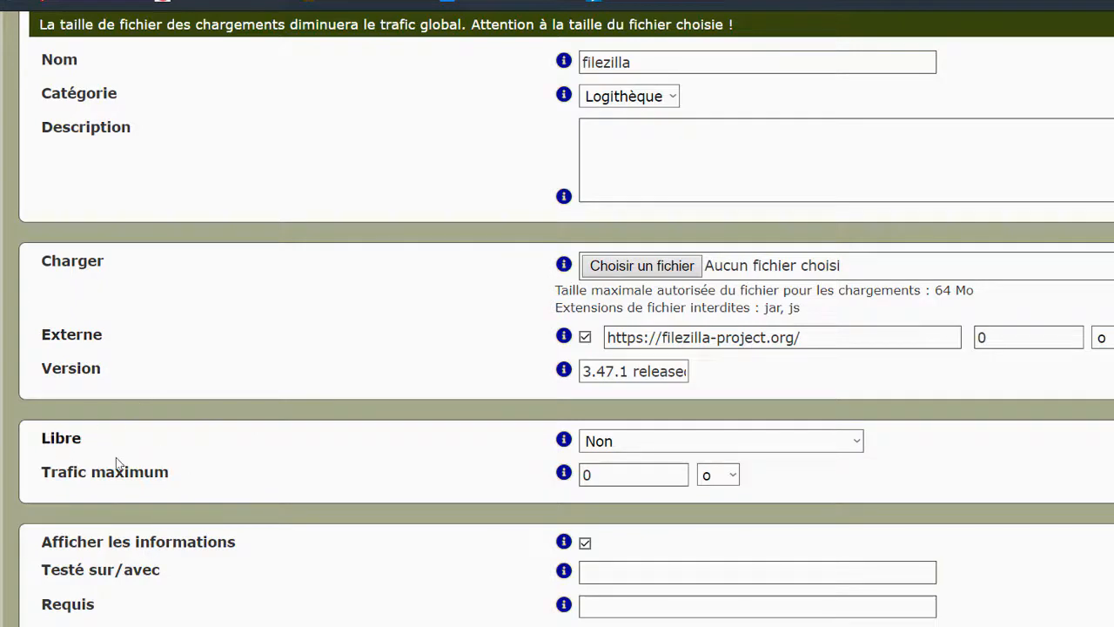
# Enter "Windows 10" as the system the software was tested on (Testé sur/avec)
pyautogui.scroll(-3, 206, 443)
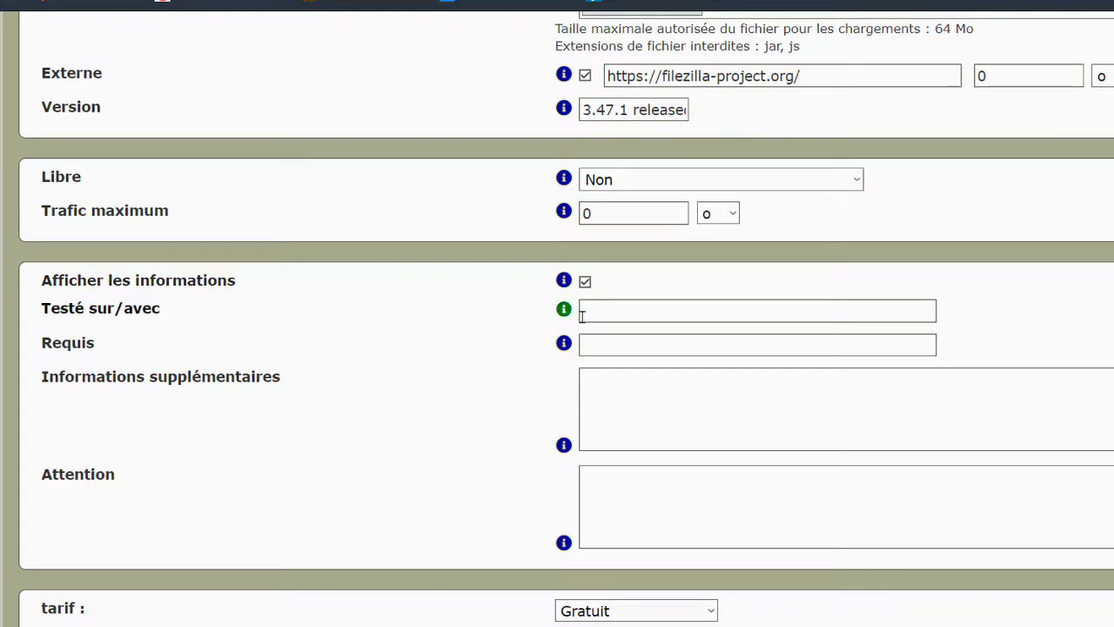
pyautogui.click(627, 308)
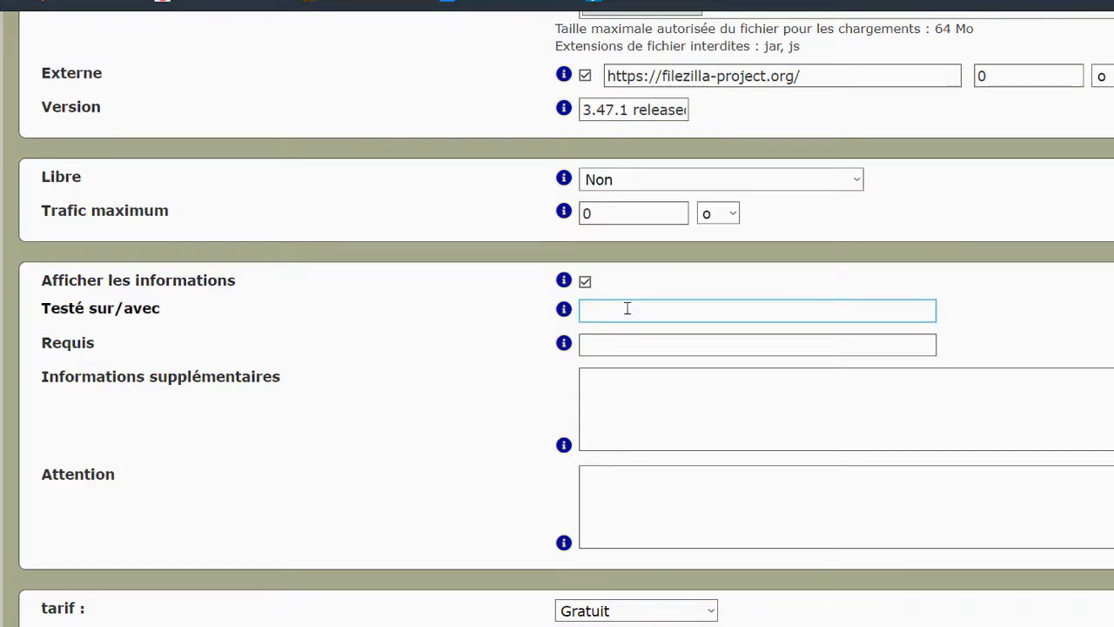
pyautogui.write('Windows 10')
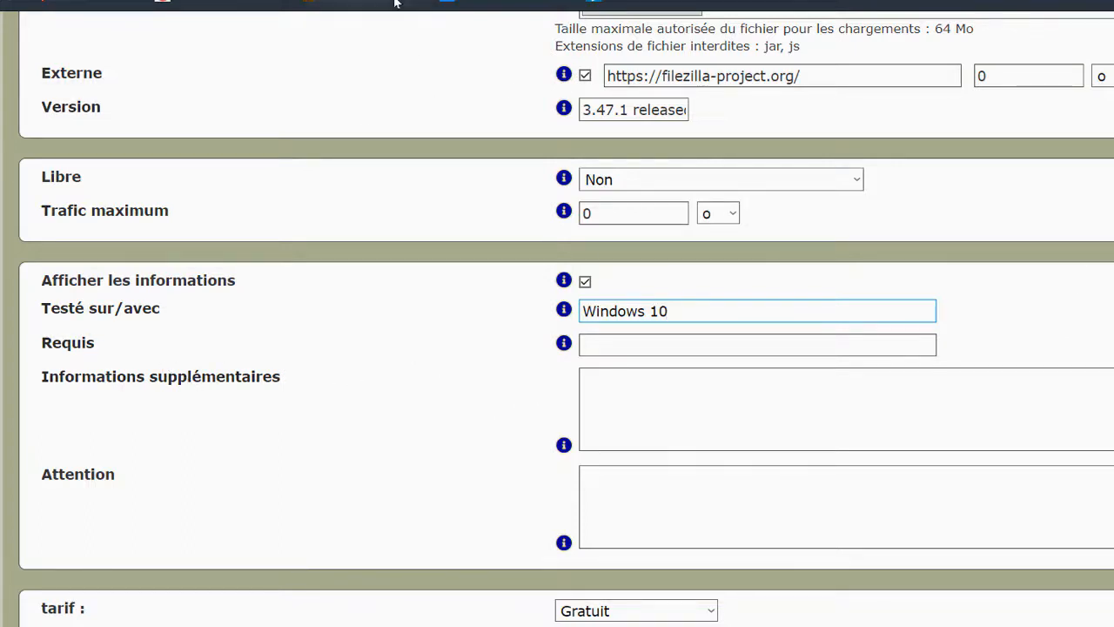
# Copy the Overview sentence "The FileZilla Client not only supports FTP, but also FTP over TLS (FTPS) and SFTP." from the FileZilla website
pyautogui.scroll(7, 393, 325)
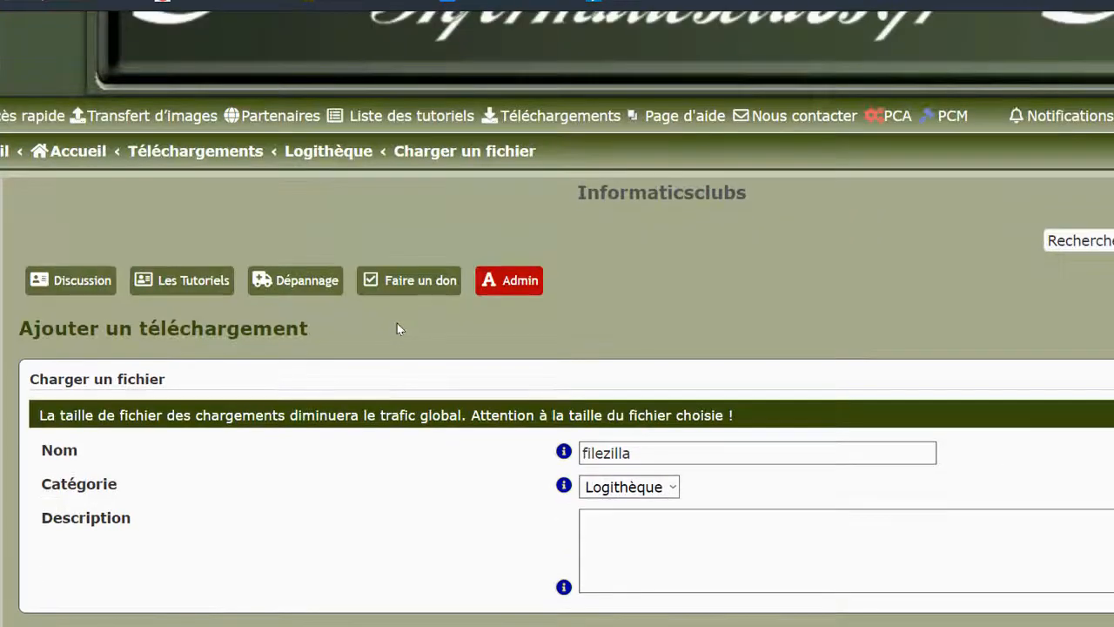
pyautogui.scroll(-3, 397, 323)
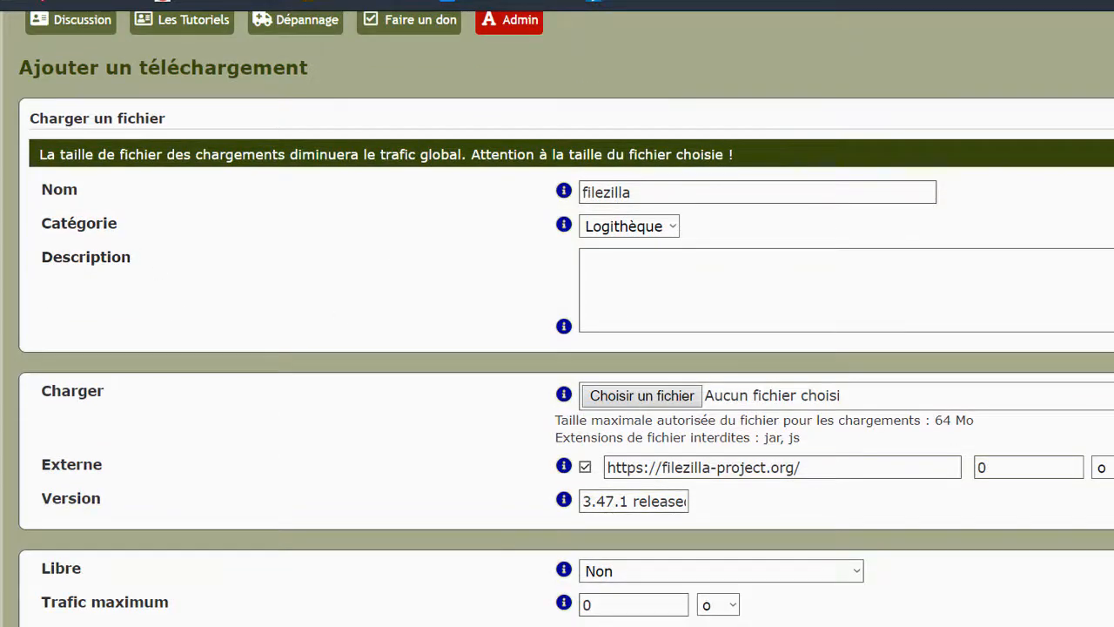
pyautogui.click(226, 1)
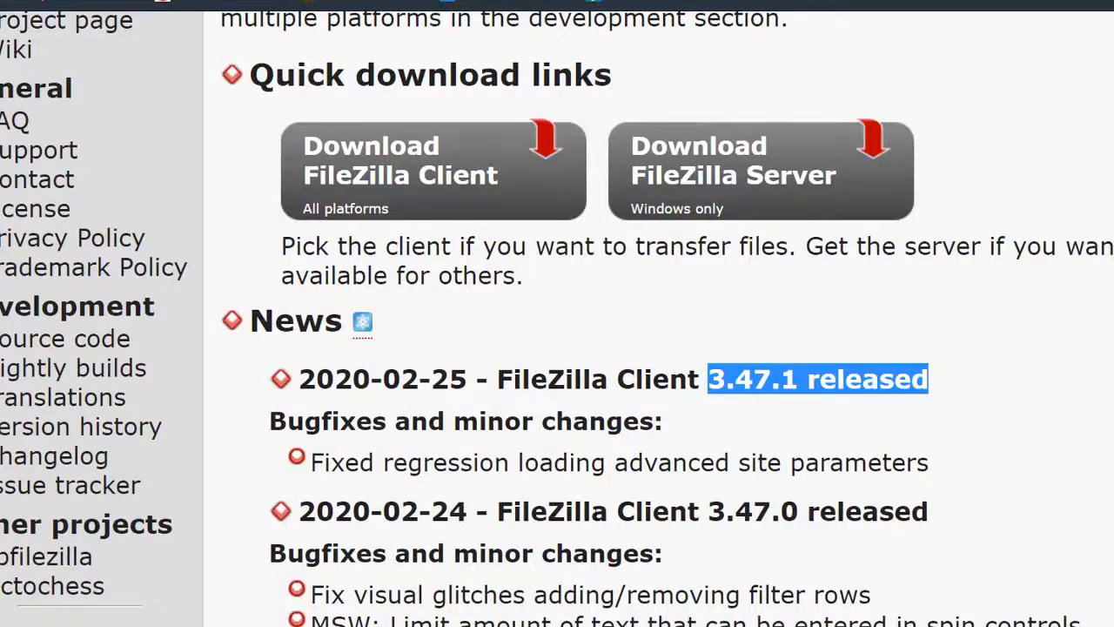
pyautogui.scroll(6, 337, 312)
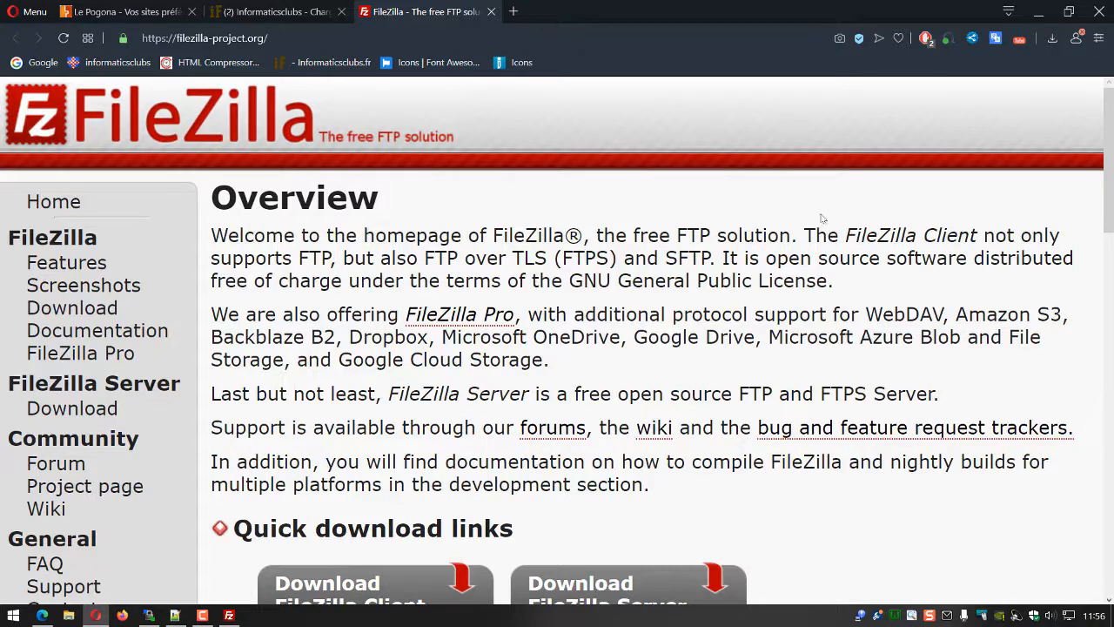
pyautogui.moveTo(805, 235); pyautogui.dragTo(717, 258)
pyautogui.hotkey('ctrl', 'c')
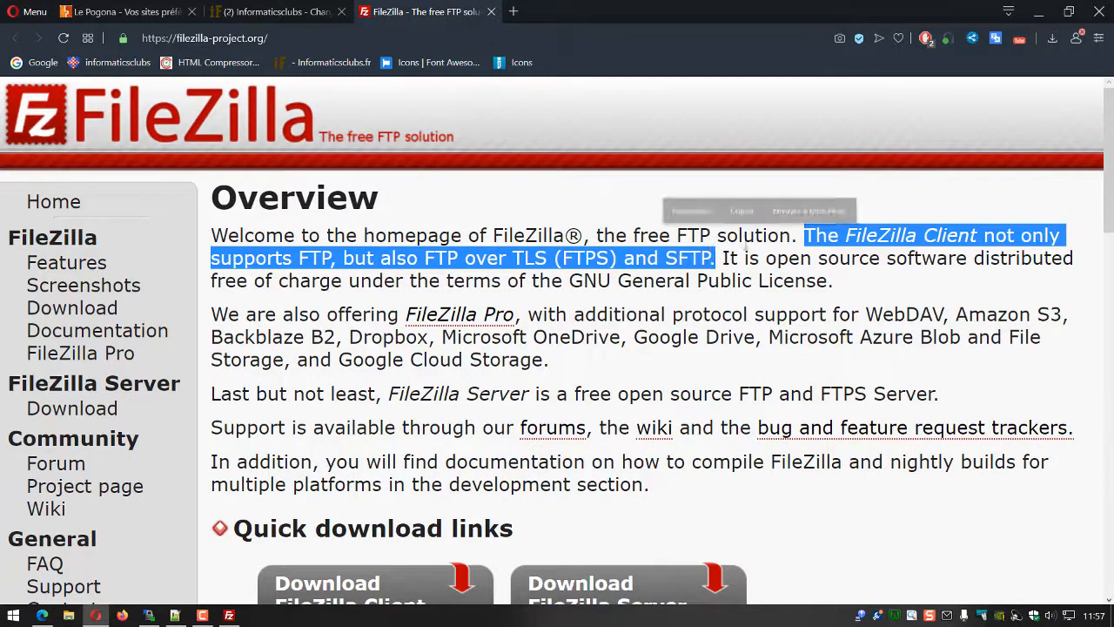
pyautogui.click(740, 211)
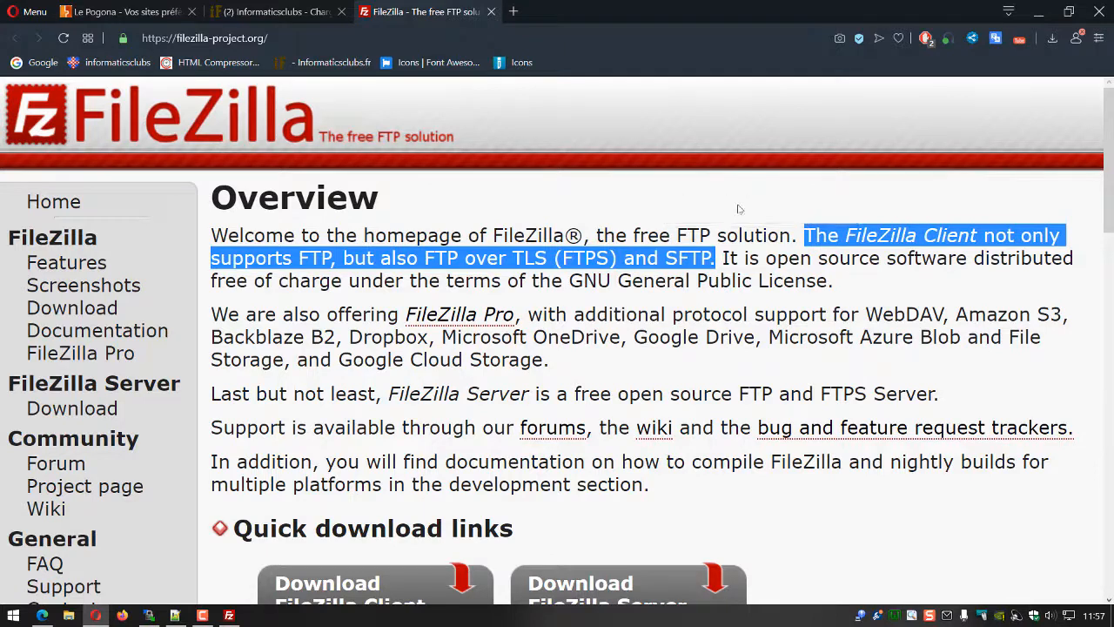
# Paste the copied FileZilla Client sentence as the Description in the download submission form
pyautogui.click(276, 18)
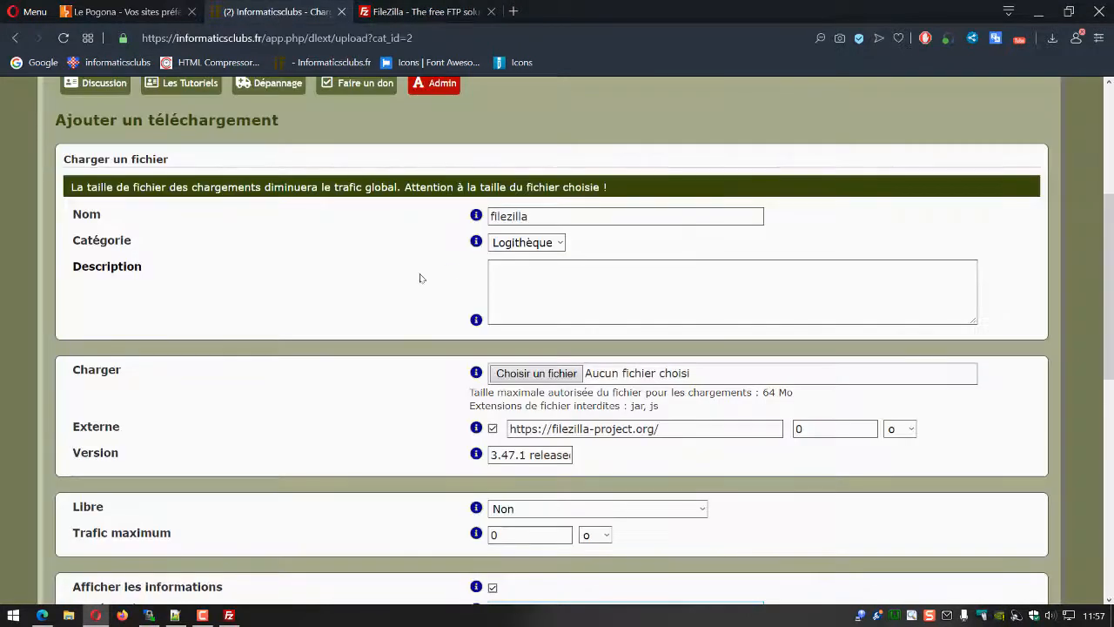
pyautogui.click(491, 273)
pyautogui.rightClick(495, 271)
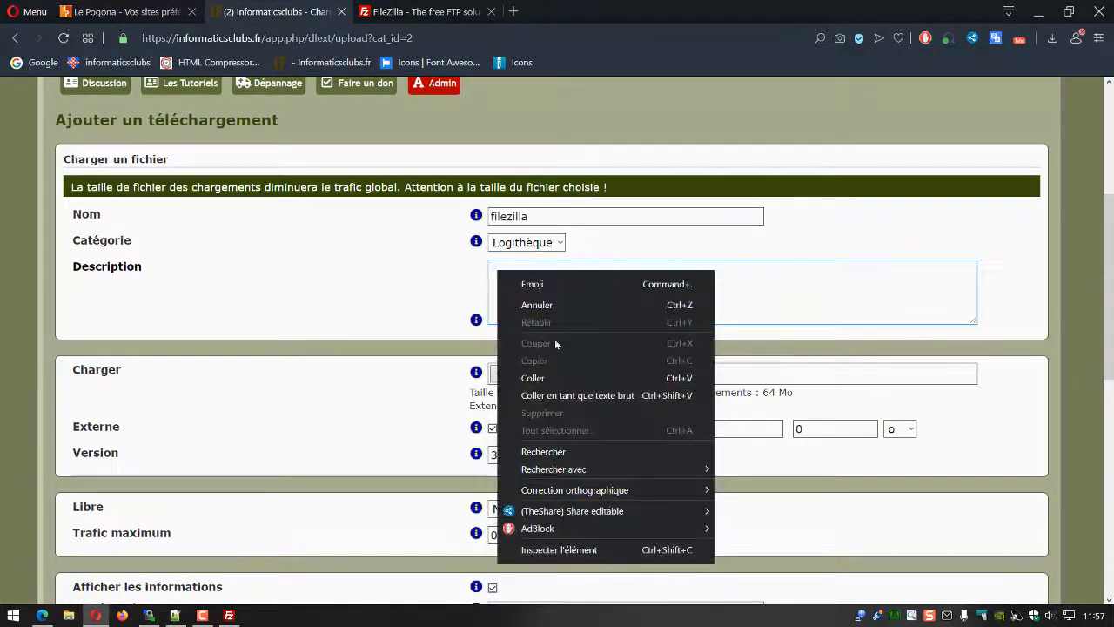
pyautogui.click(549, 378)
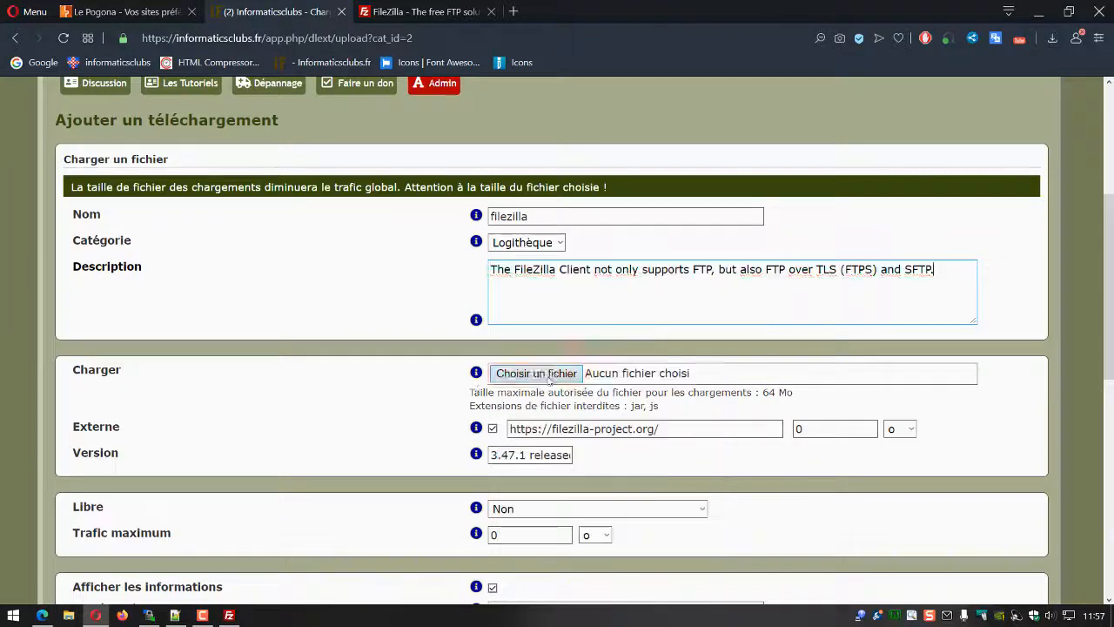
# Copy the FileZilla site's Overview text from "The FileZilla Client" through "in the development section."
pyautogui.click(399, 11)
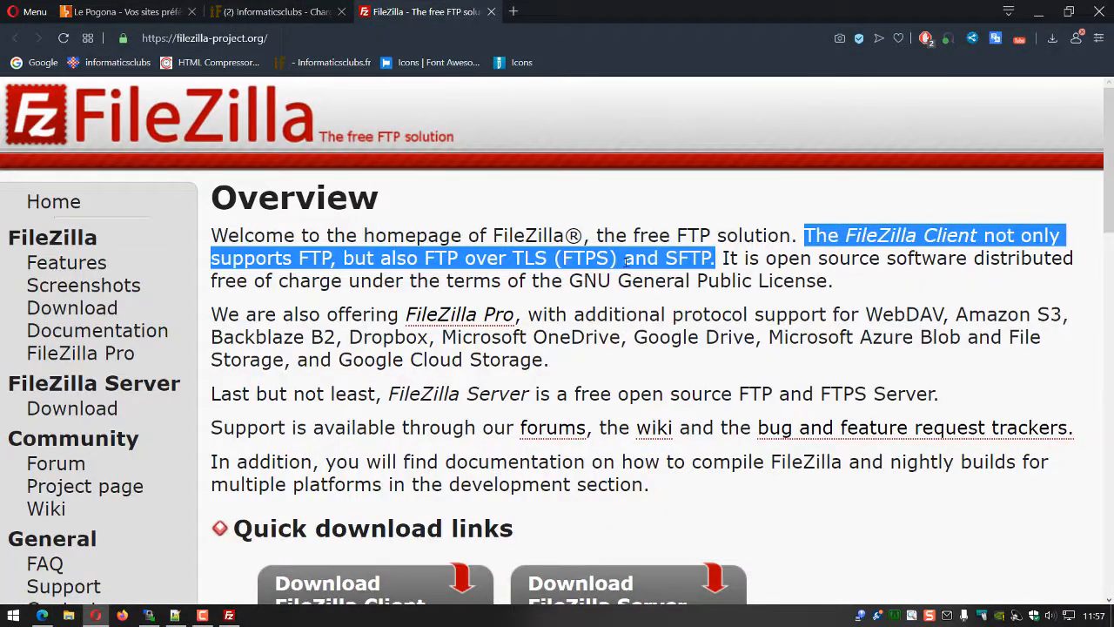
pyautogui.click(807, 235)
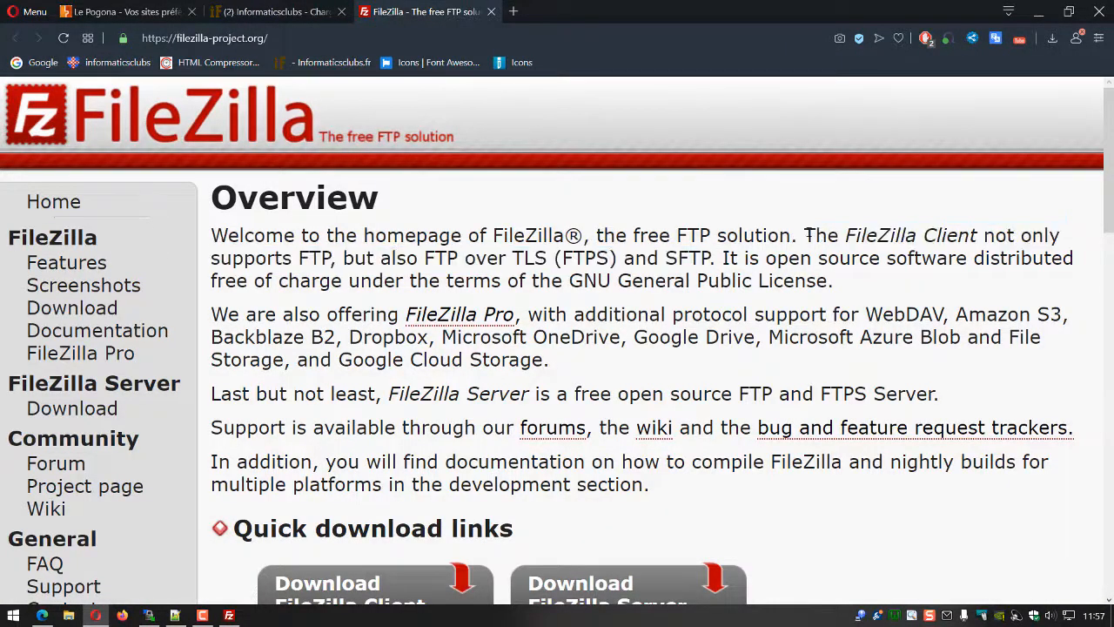
pyautogui.moveTo(799, 235); pyautogui.dragTo(906, 495)
pyautogui.moveTo(747, 460); pyautogui.dragTo(746, 461)
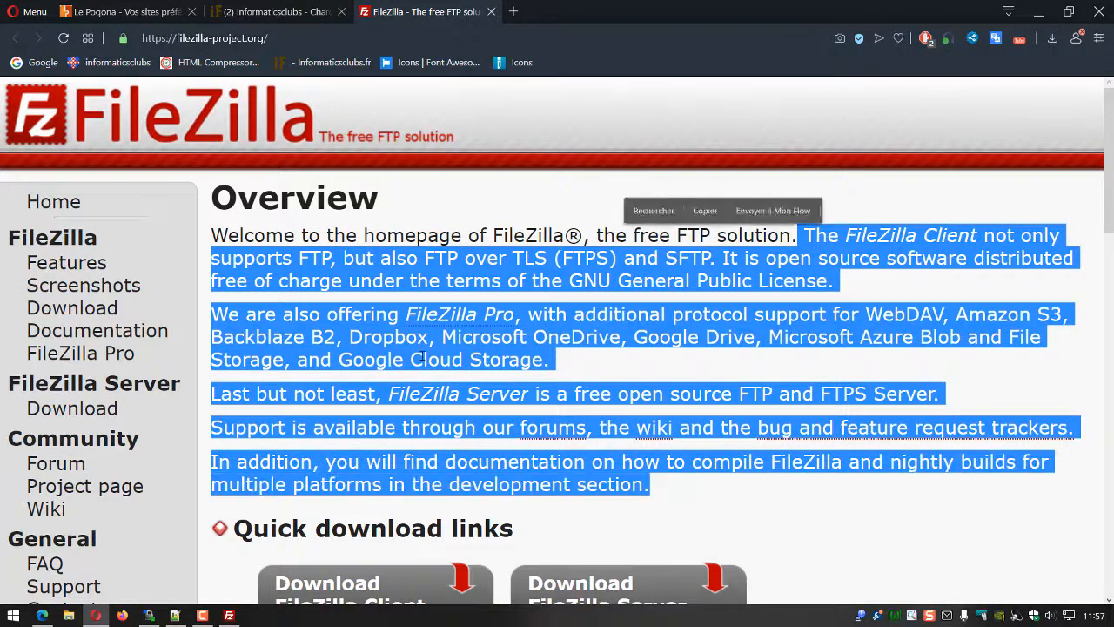
pyautogui.click(708, 212)
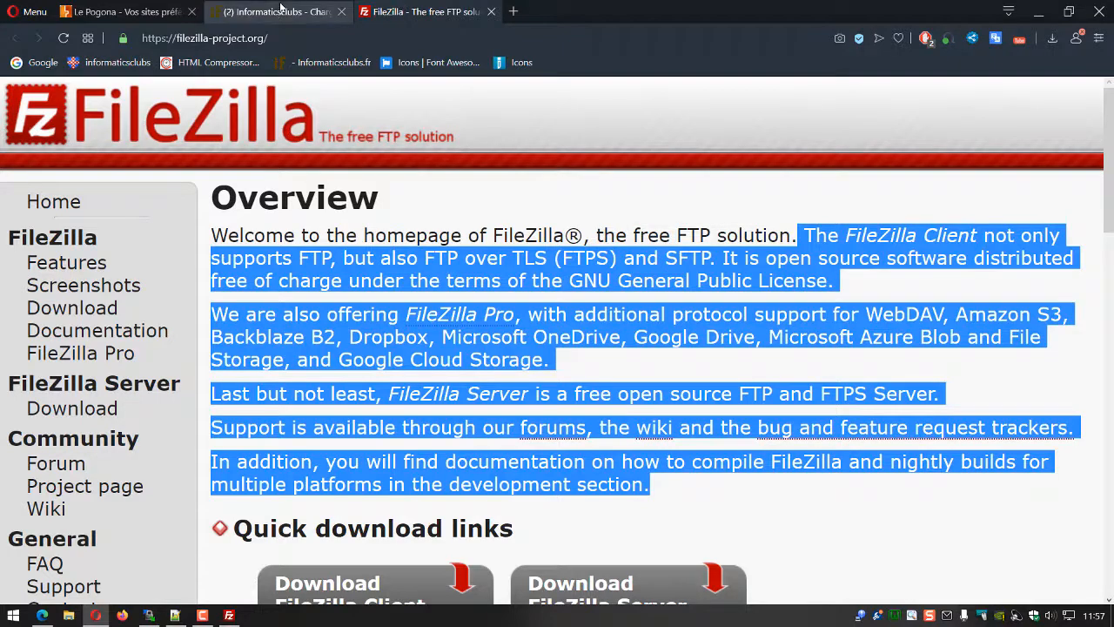
# Paste the copied Overview paragraphs as the supplementary information (Informations supplémentaires) in the download submission form
pyautogui.click(275, 15)
pyautogui.scroll(-5, 453, 353)
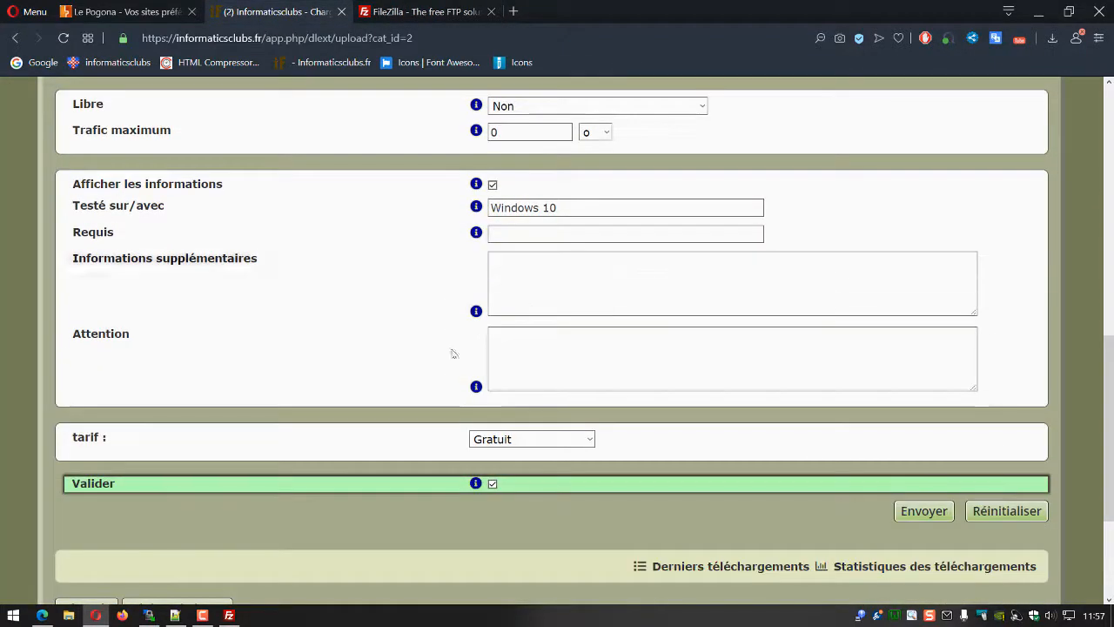
pyautogui.click(546, 266)
pyautogui.rightClick(548, 269)
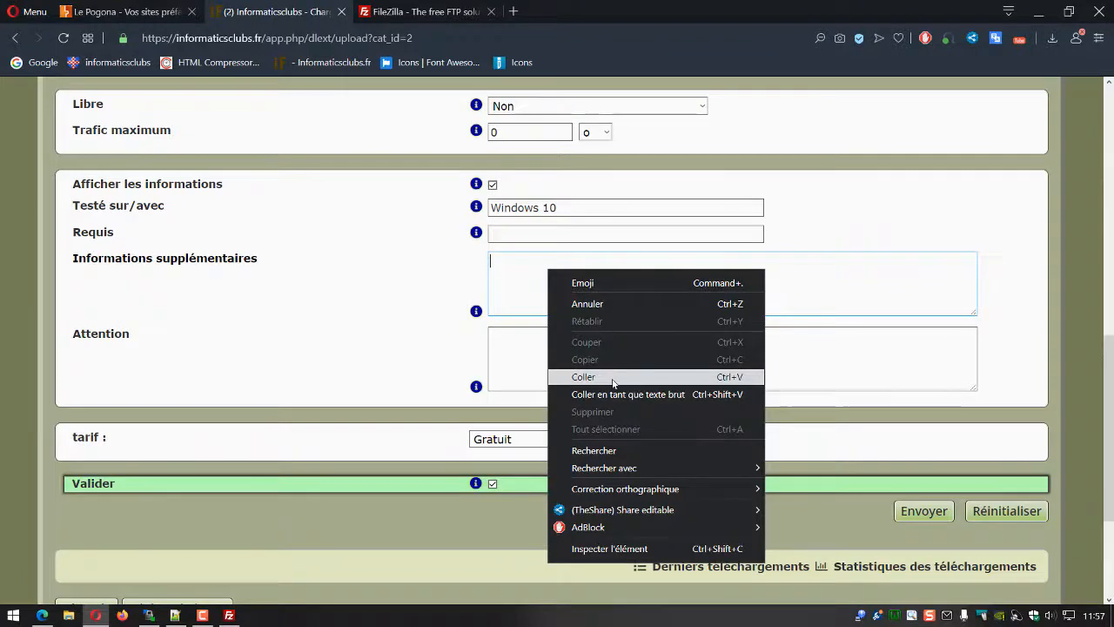
pyautogui.click(583, 376)
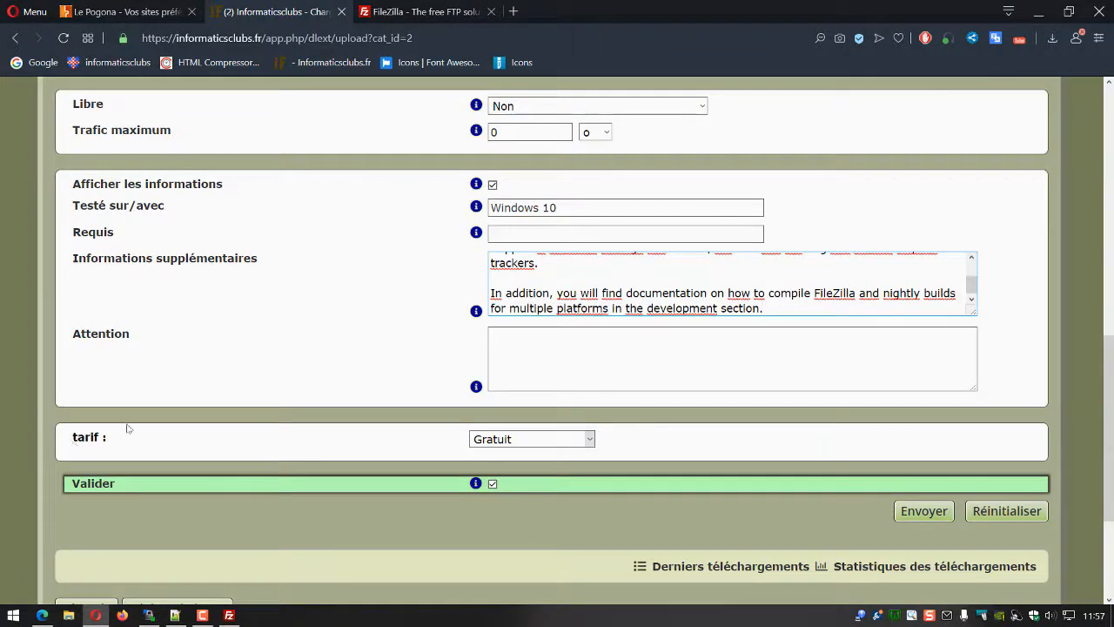
# Review the pricing options offered for the download (tarif) and keep Gratuit
pyautogui.scroll(-1, 162, 236)
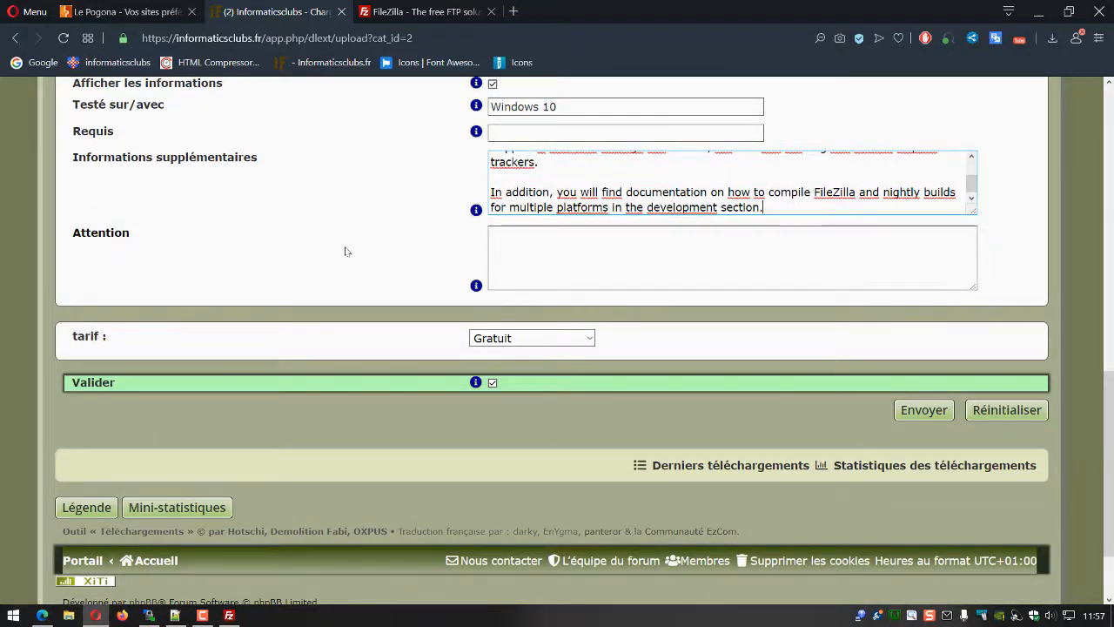
pyautogui.scroll(-1, 165, 248)
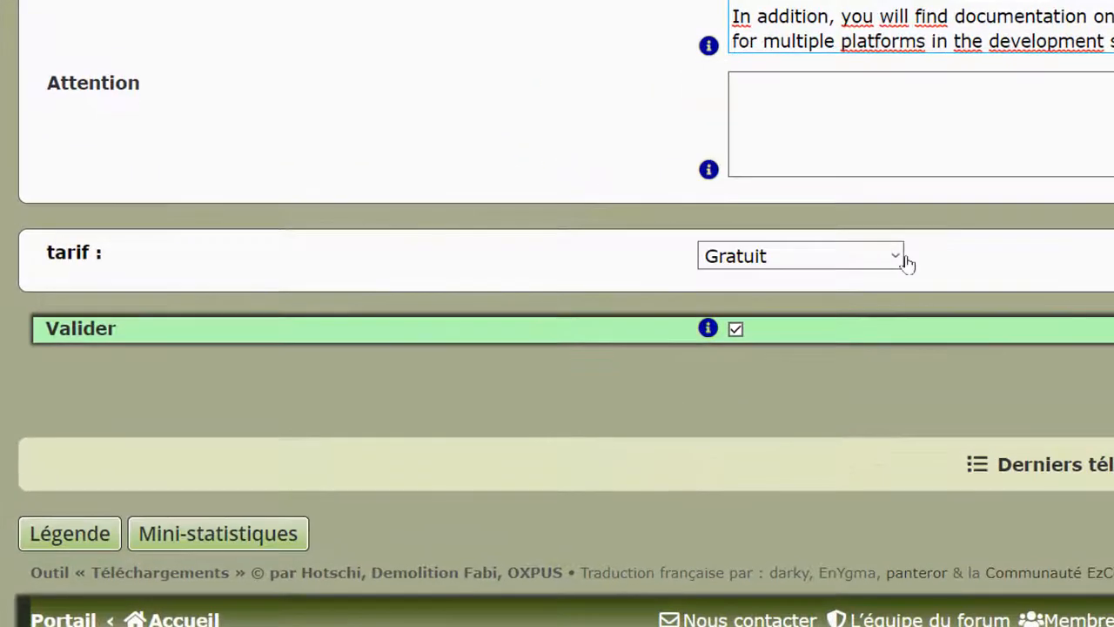
pyautogui.click(660, 245)
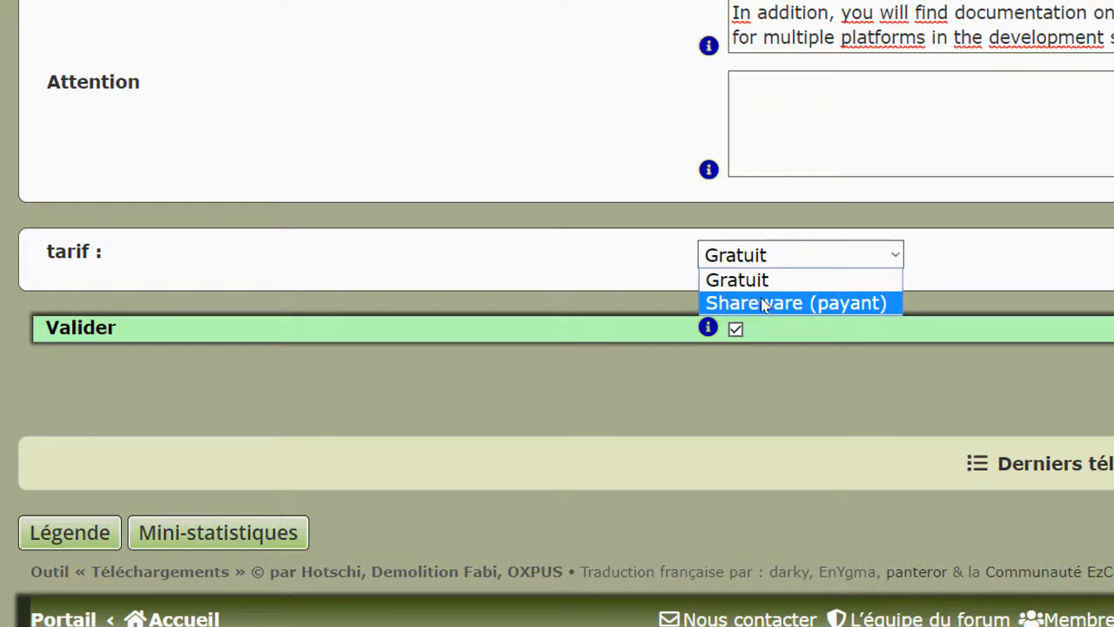
pyautogui.click(620, 419)
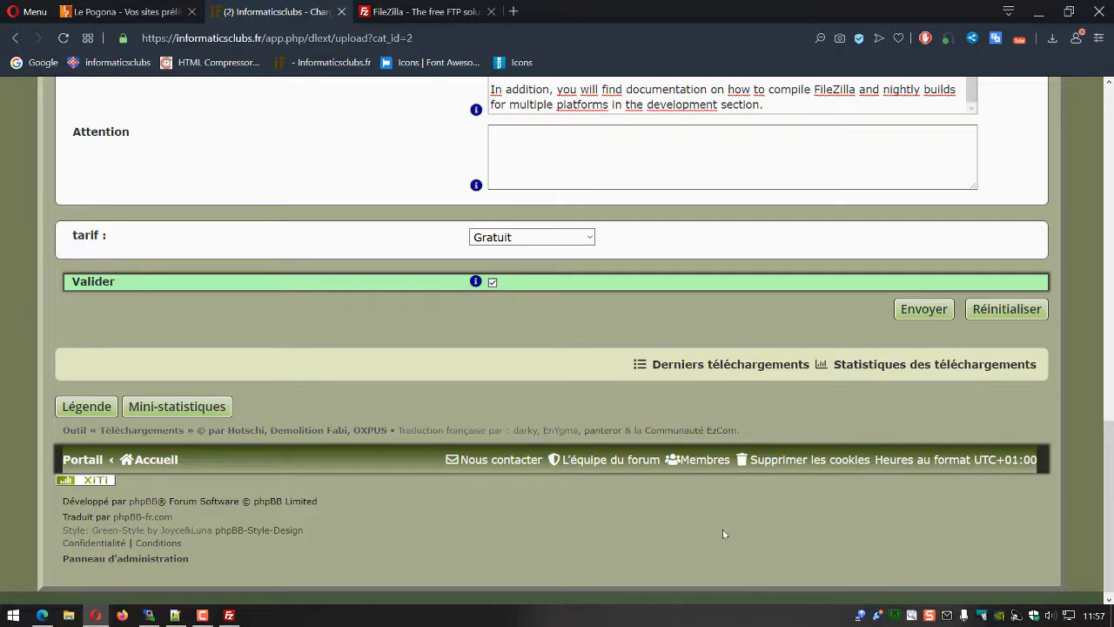
# Review the completed filezilla form from start to end and submit the new download
pyautogui.scroll(3, 420, 425)
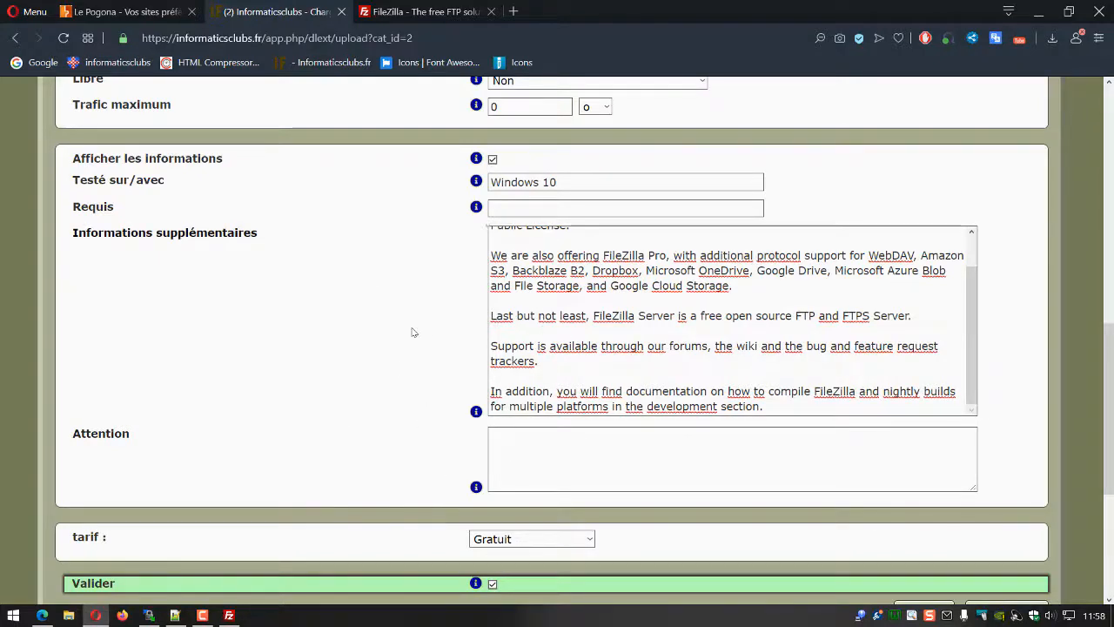
pyautogui.scroll(8, 462, 344)
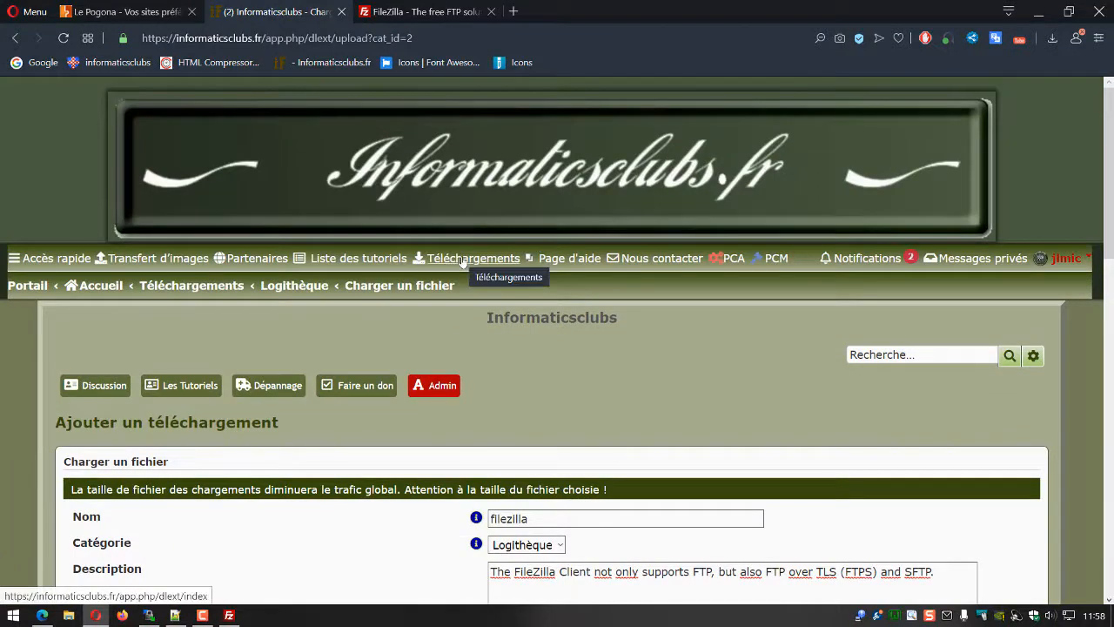
pyautogui.scroll(-1, 799, 392)
pyautogui.scroll(-9, 800, 392)
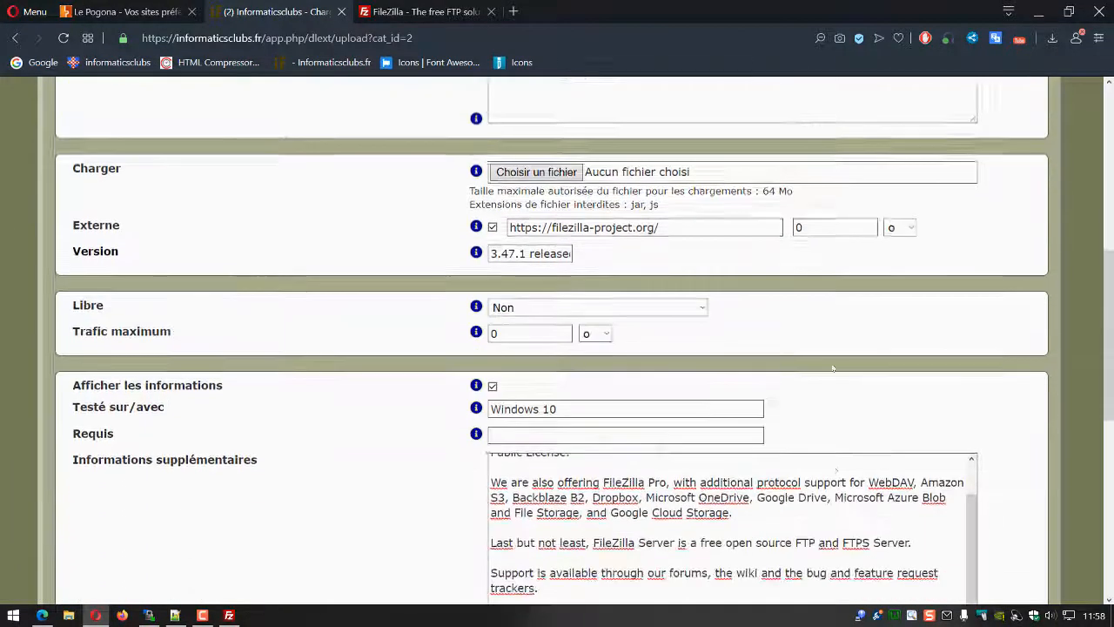
pyautogui.scroll(-1, 515, 449)
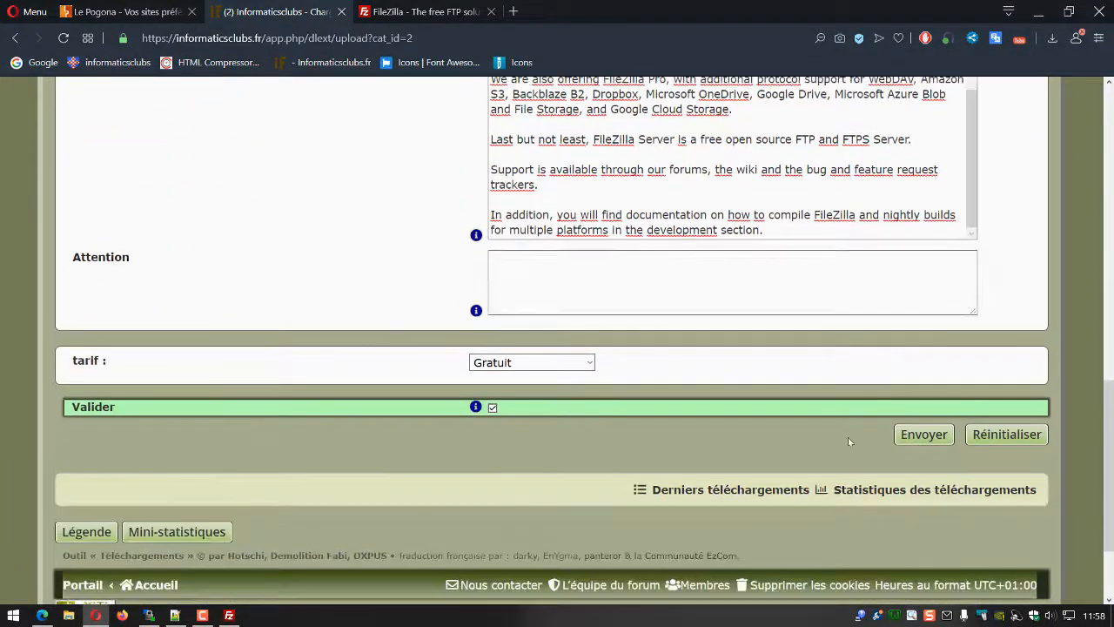
pyautogui.click(925, 435)
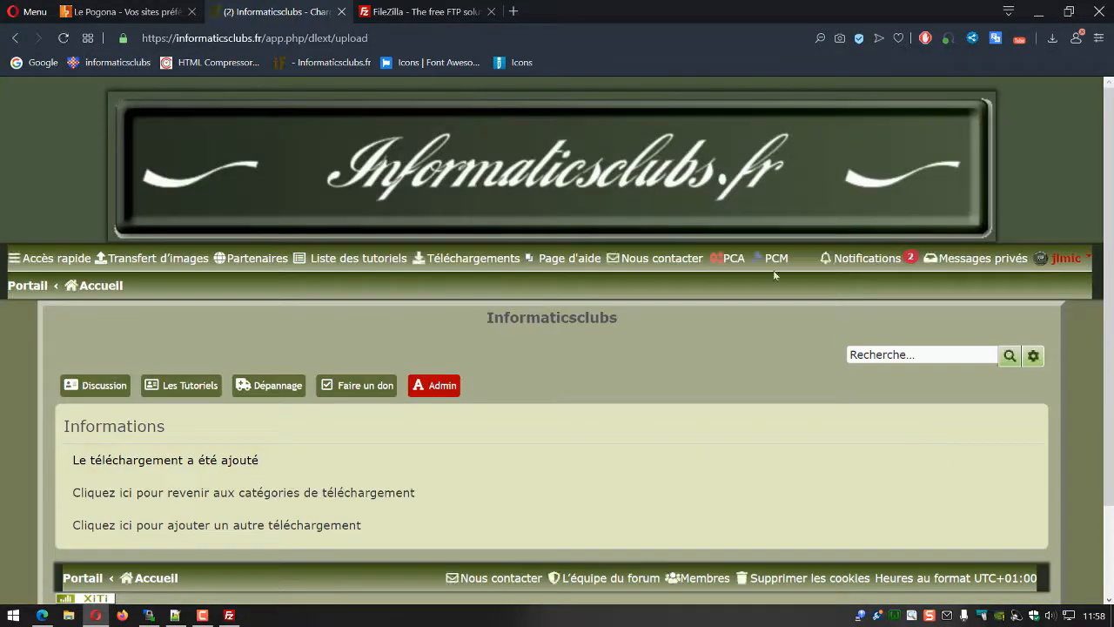
# Open the new filezilla entry from the Logithèque category's download list
pyautogui.scroll(-1, 774, 271)
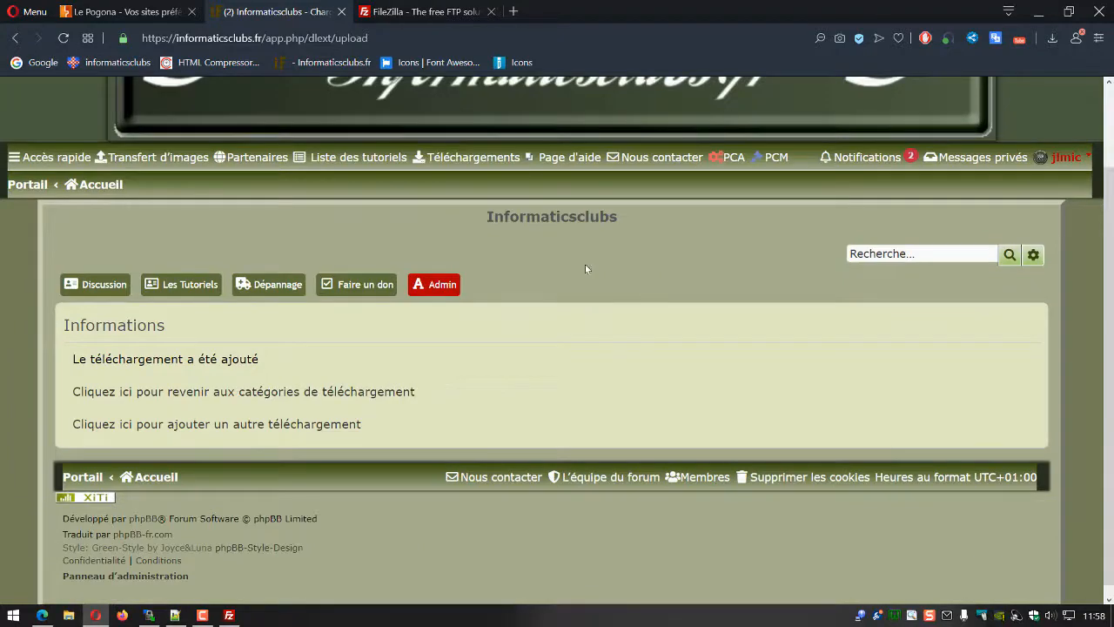
pyautogui.scroll(-2, 587, 276)
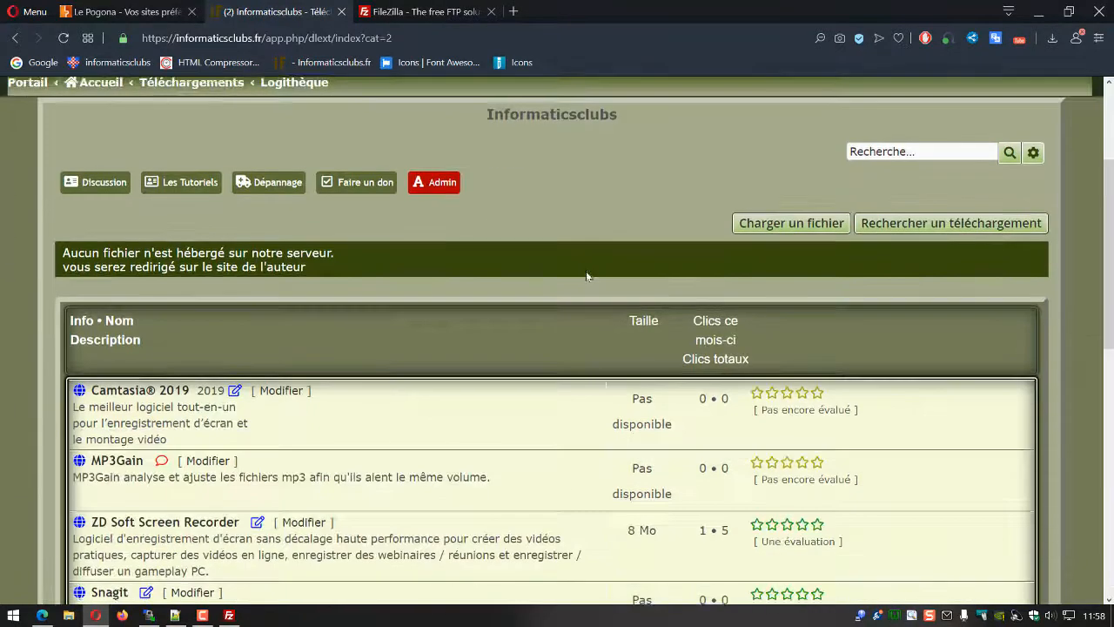
pyautogui.scroll(-5, 586, 276)
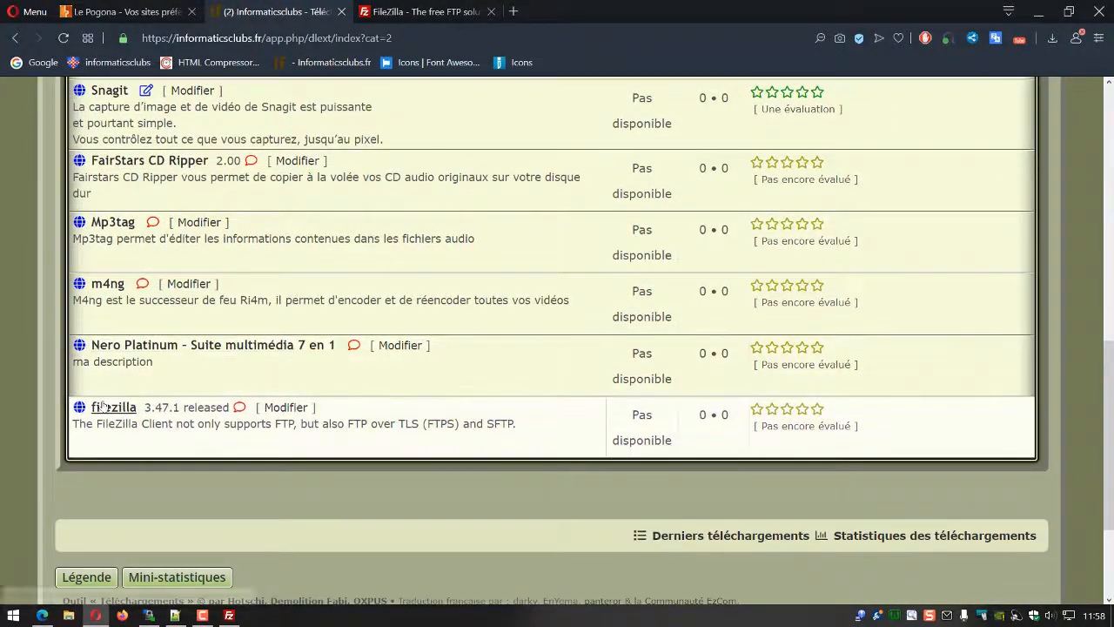
pyautogui.click(102, 405)
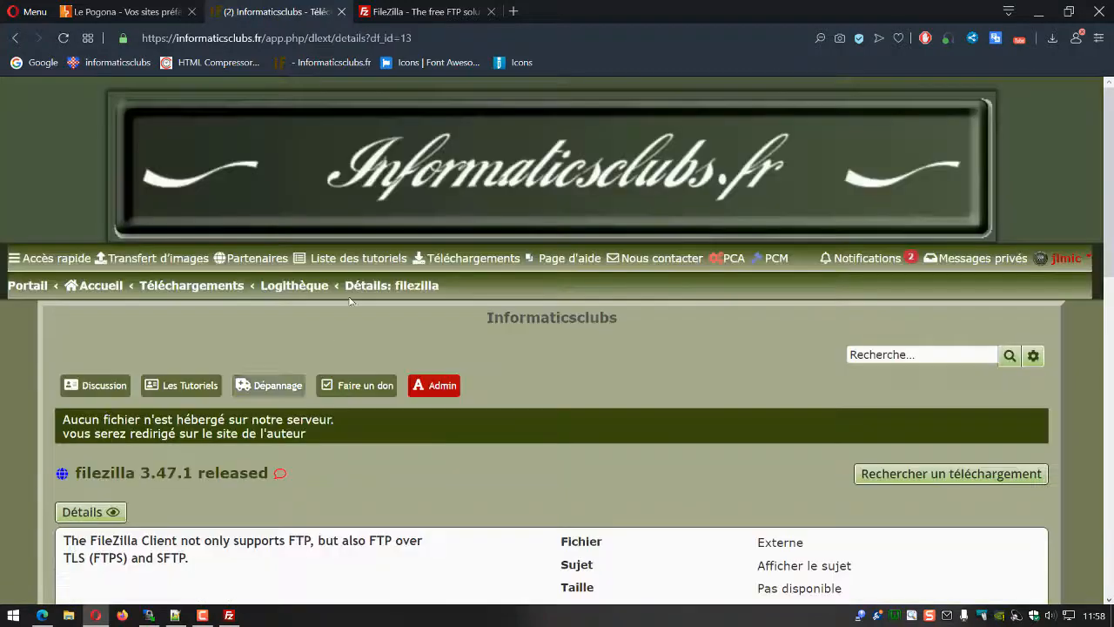
# Review the filezilla entry's details and supplementary information, and test its download link to the FileZilla website
pyautogui.scroll(-4, 349, 301)
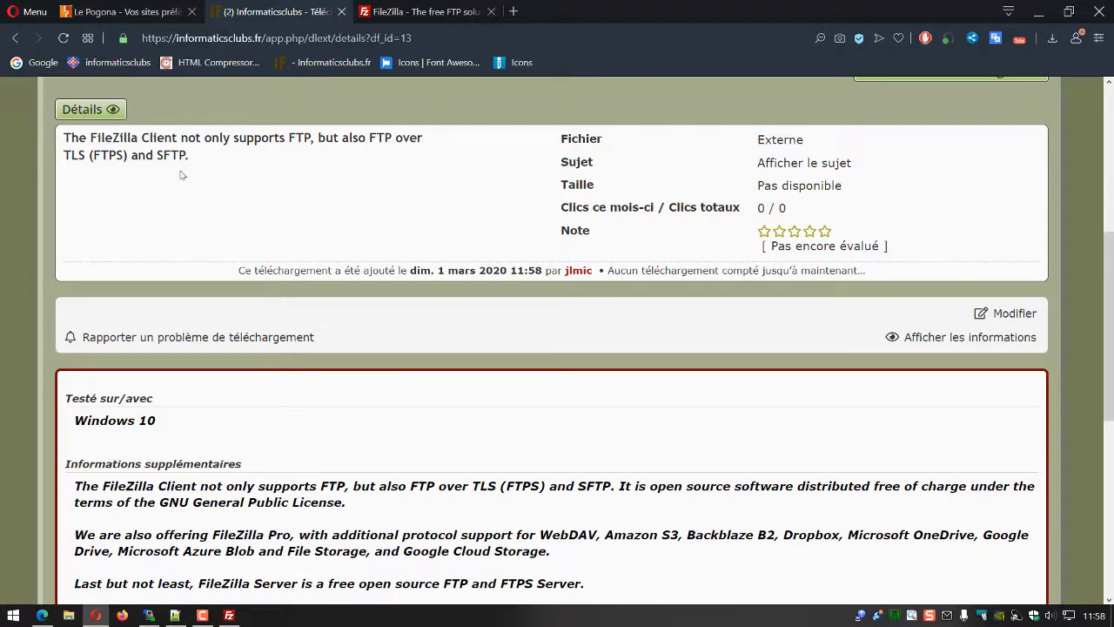
pyautogui.scroll(-2, 279, 326)
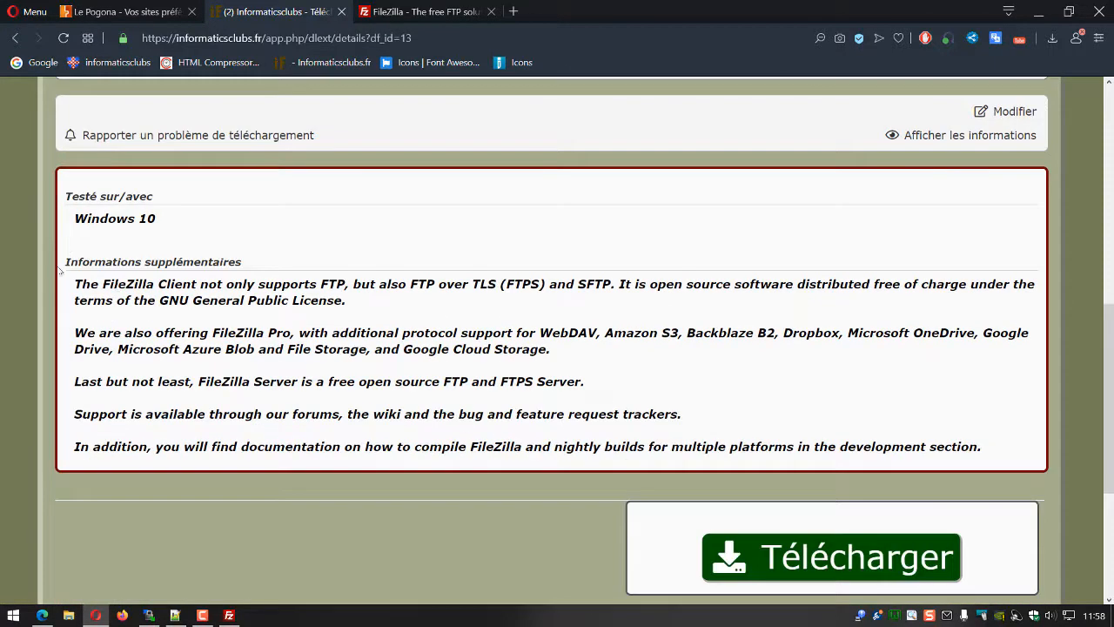
pyautogui.scroll(-2, 922, 472)
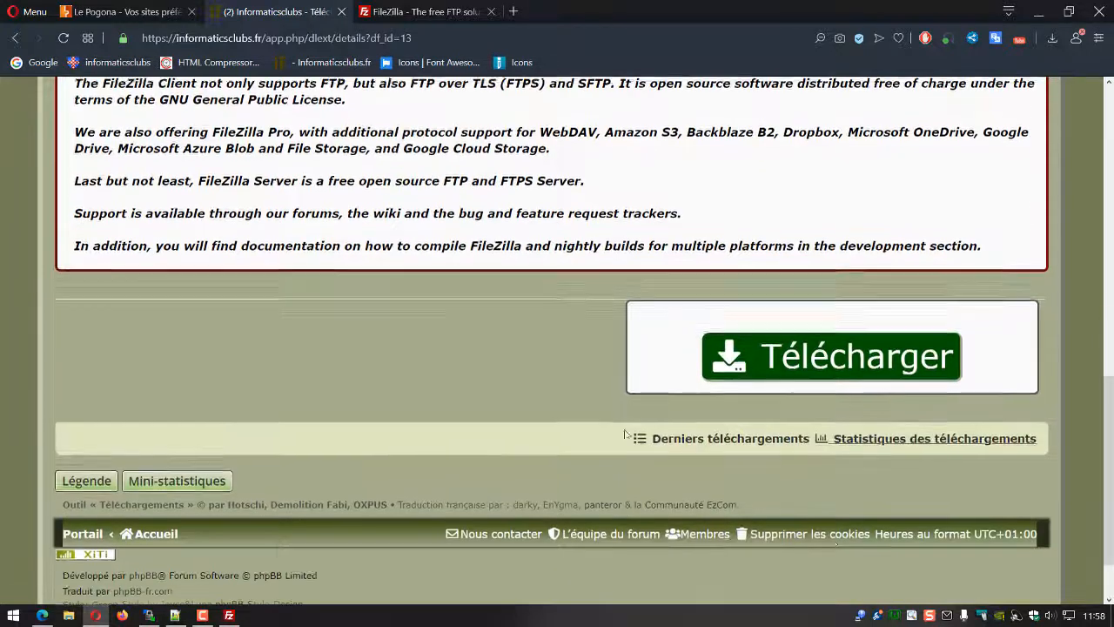
pyautogui.click(805, 341)
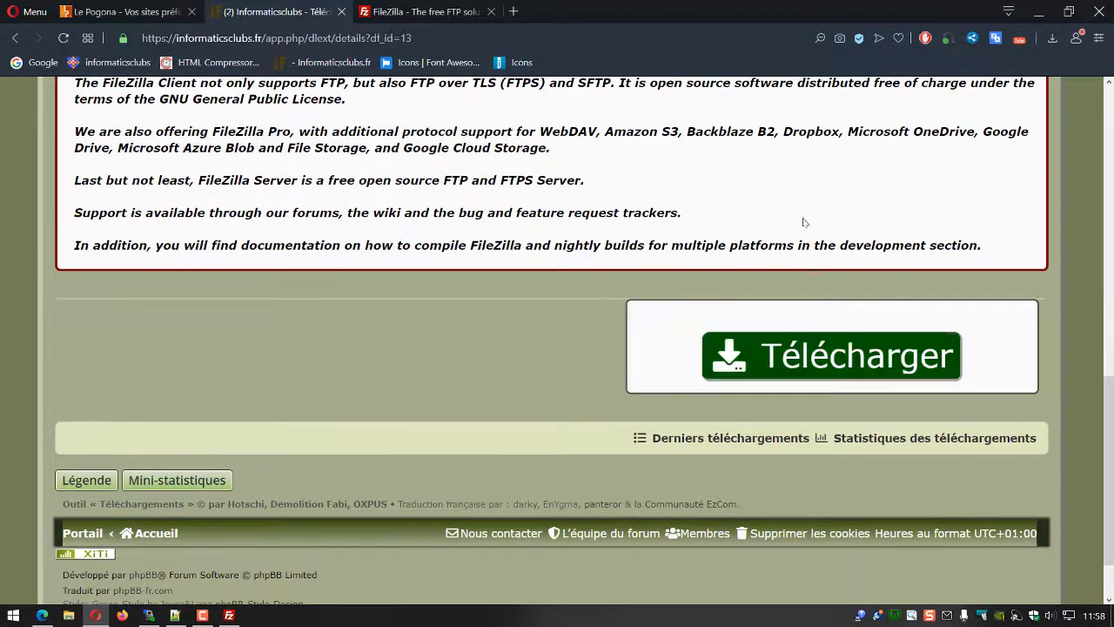
pyautogui.click(782, 362)
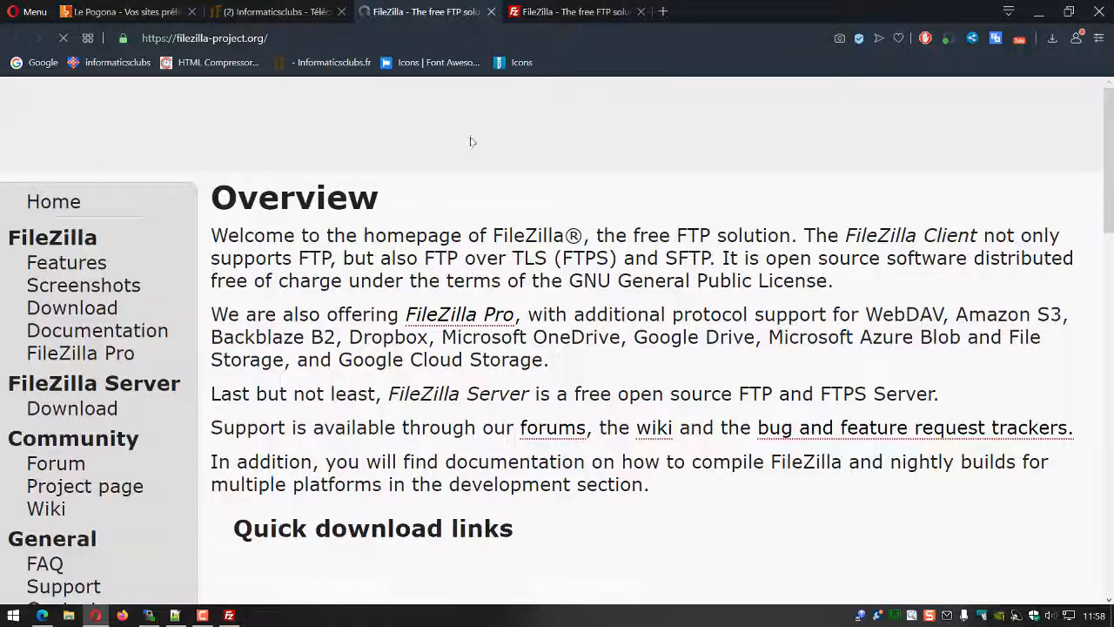
pyautogui.scroll(-1, 585, 388)
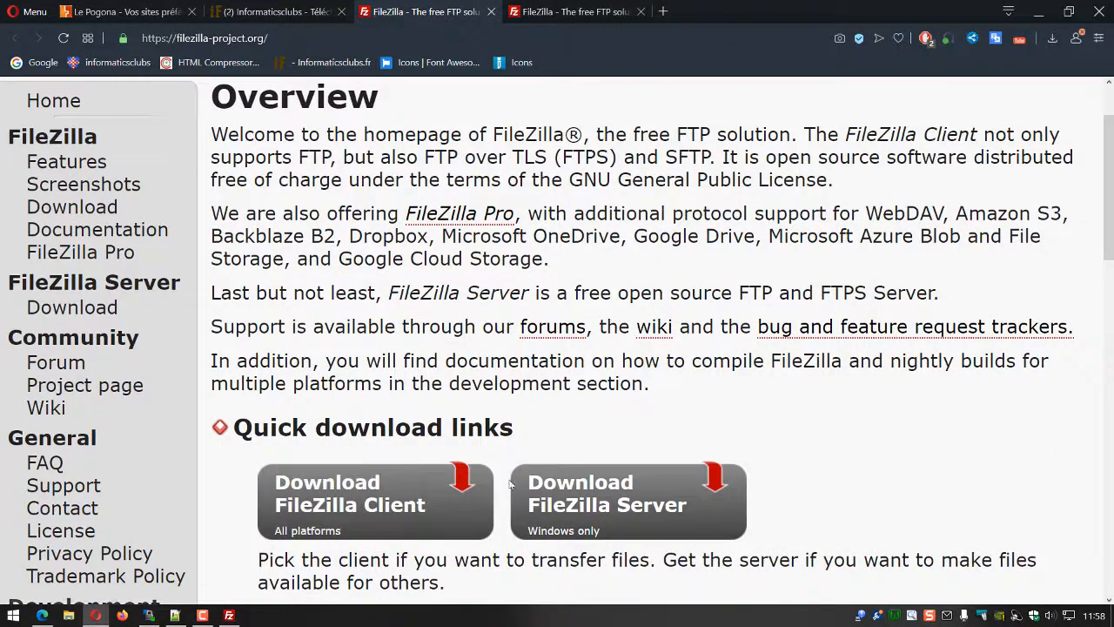
# Return from the FileZilla website to the filezilla entry on Informaticsclubs.fr and open the forum's home page (Accueil)
pyautogui.click(288, 14)
pyautogui.scroll(10, 344, 581)
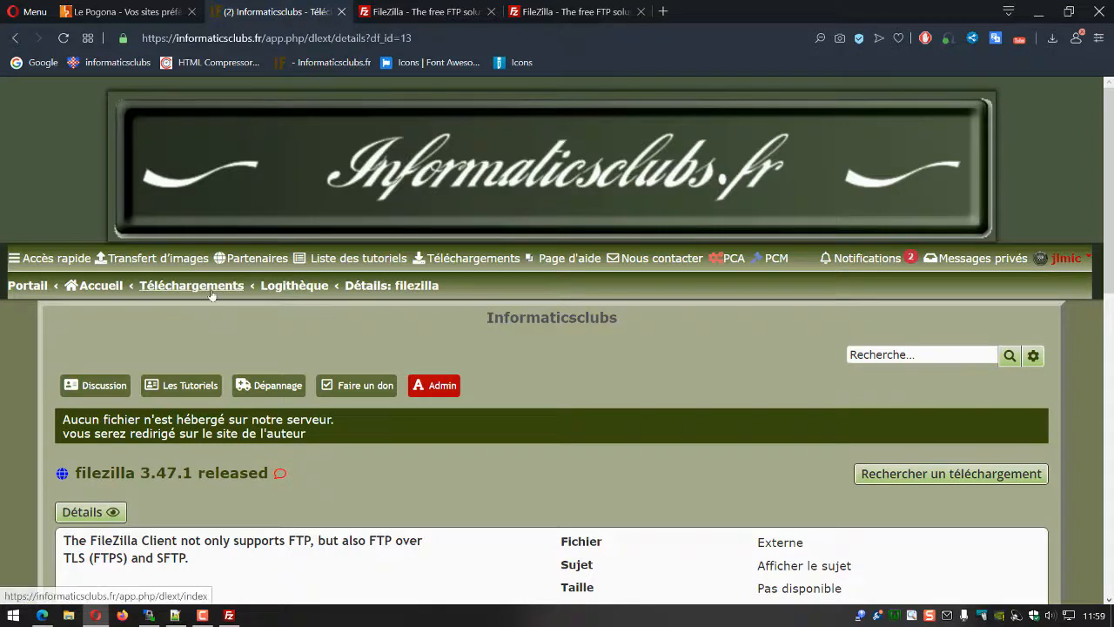
pyautogui.click(102, 291)
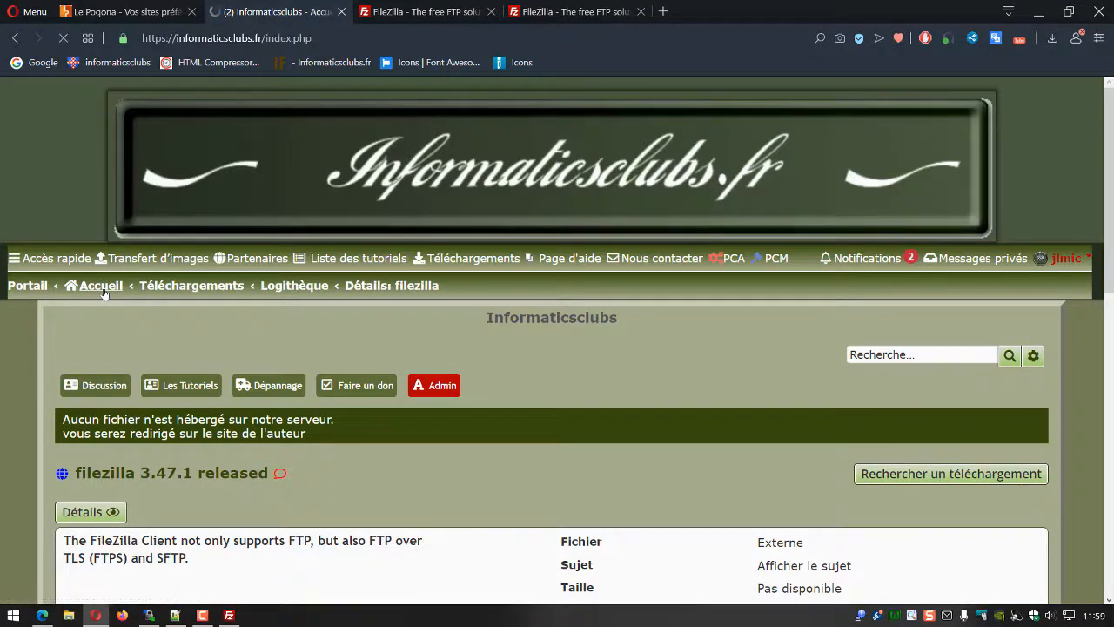
# Open the latest topic of the Logithèque forum, "Sujet du téléchargement filezilla", and review its post with the version, external link and description
pyautogui.scroll(-10, 394, 400)
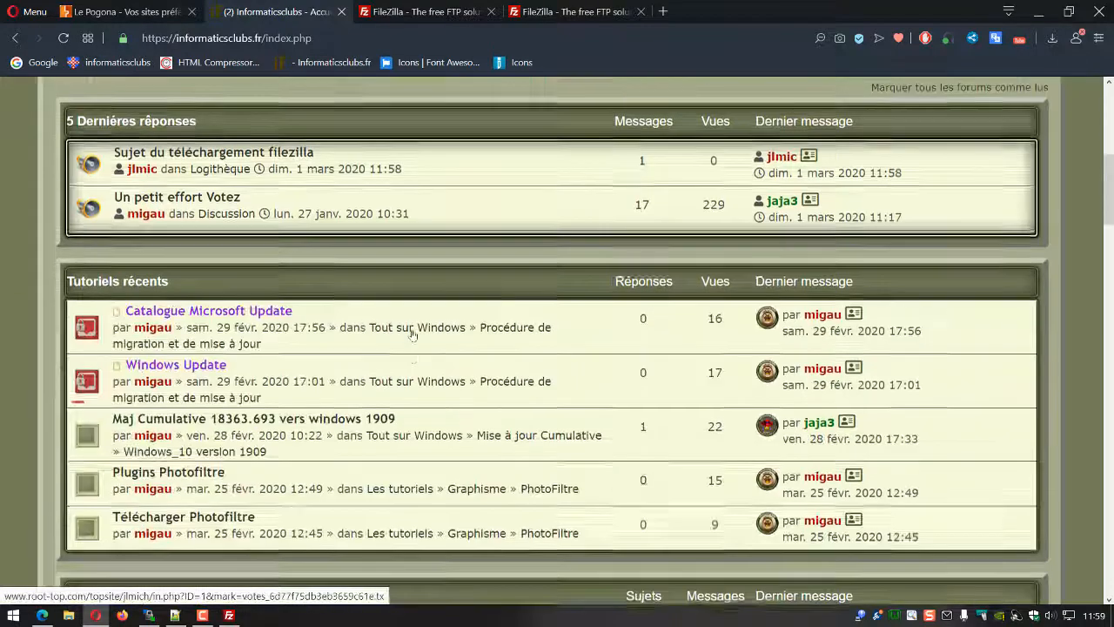
pyautogui.scroll(-3, 496, 257)
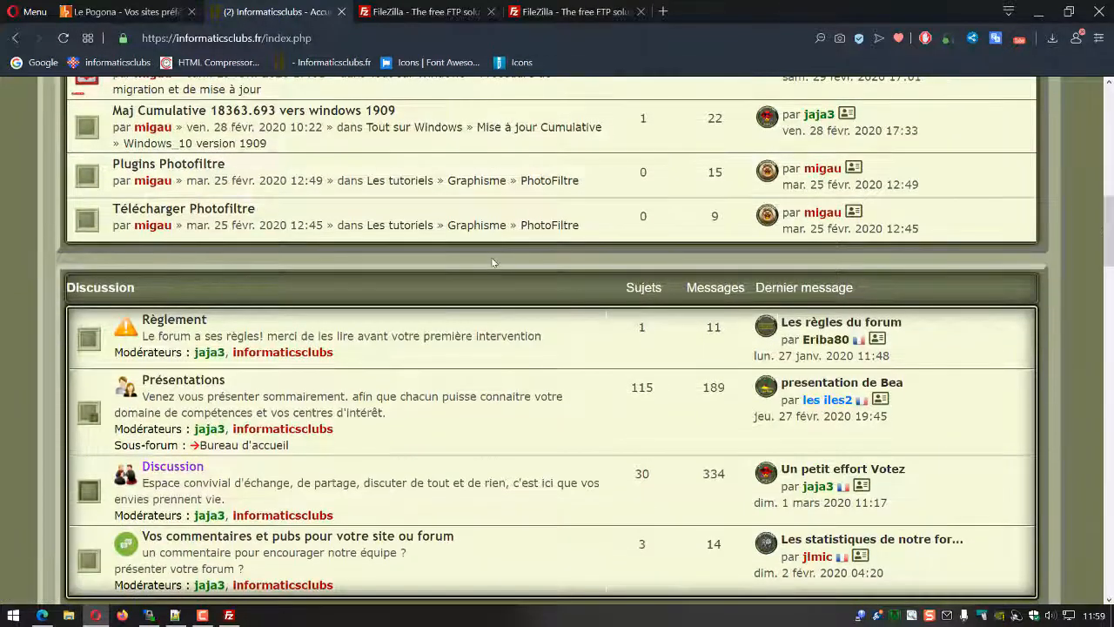
pyautogui.scroll(-1, 491, 256)
pyautogui.scroll(-2, 492, 262)
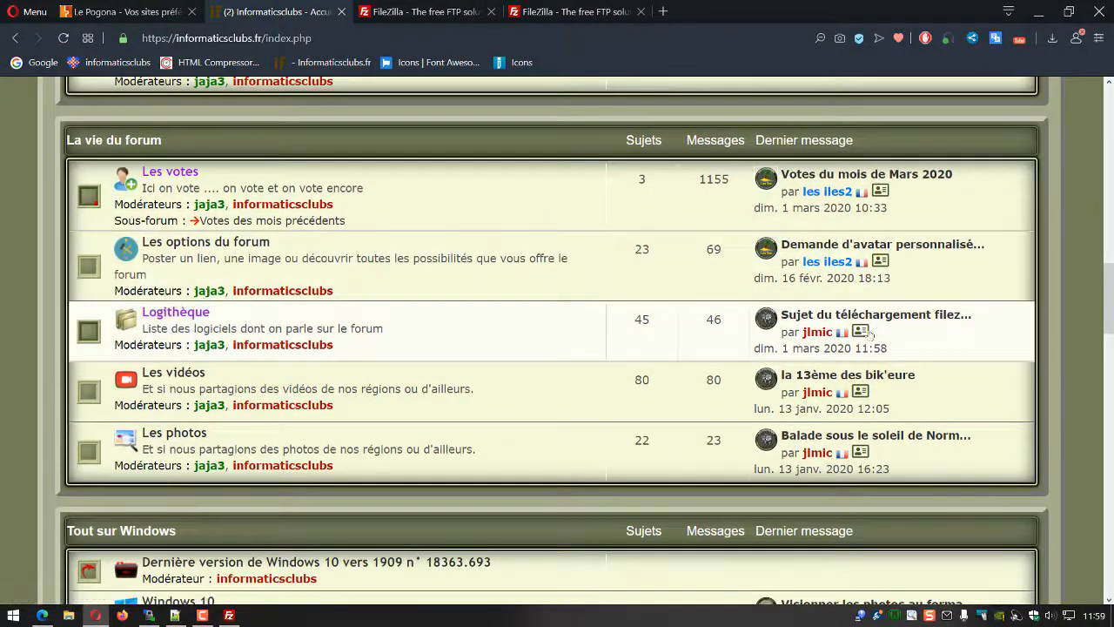
pyautogui.click(843, 314)
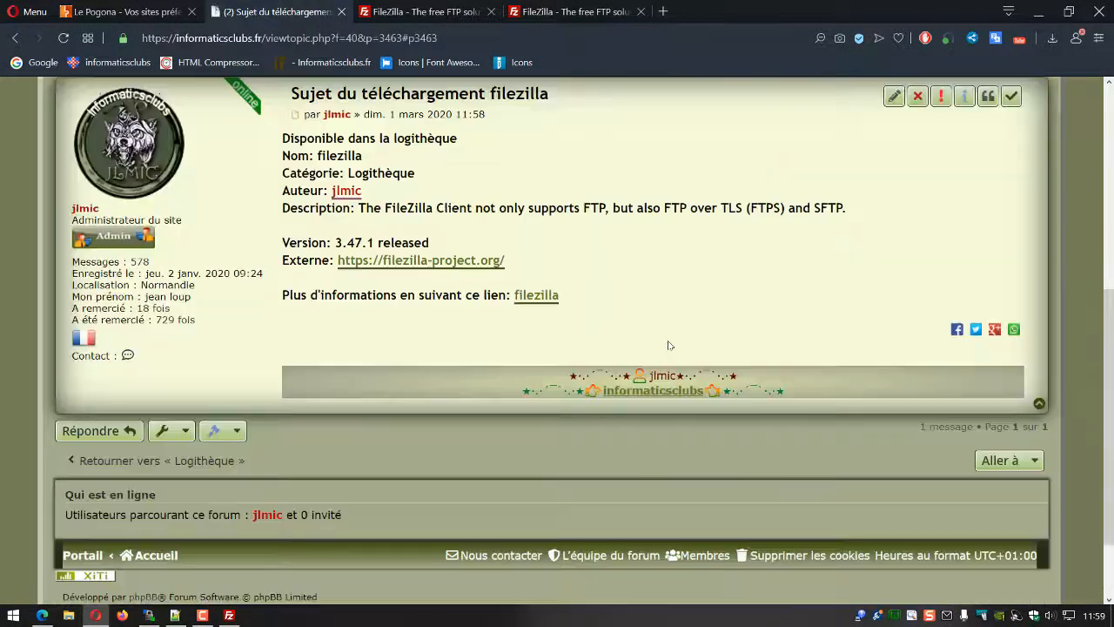
pyautogui.scroll(2, 351, 259)
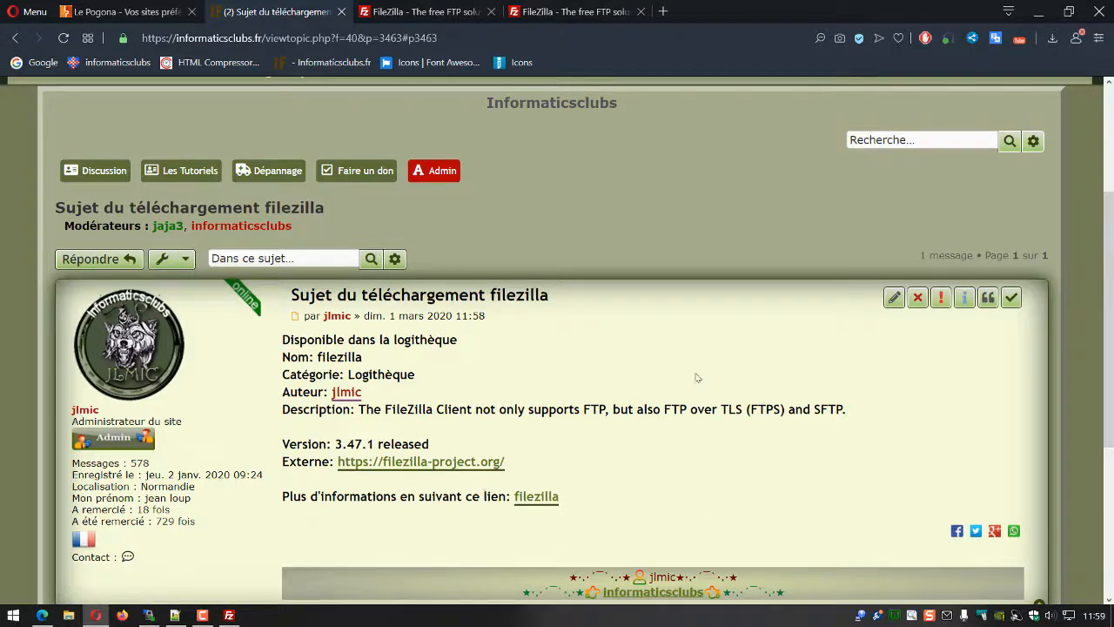
pyautogui.scroll(-3, 587, 345)
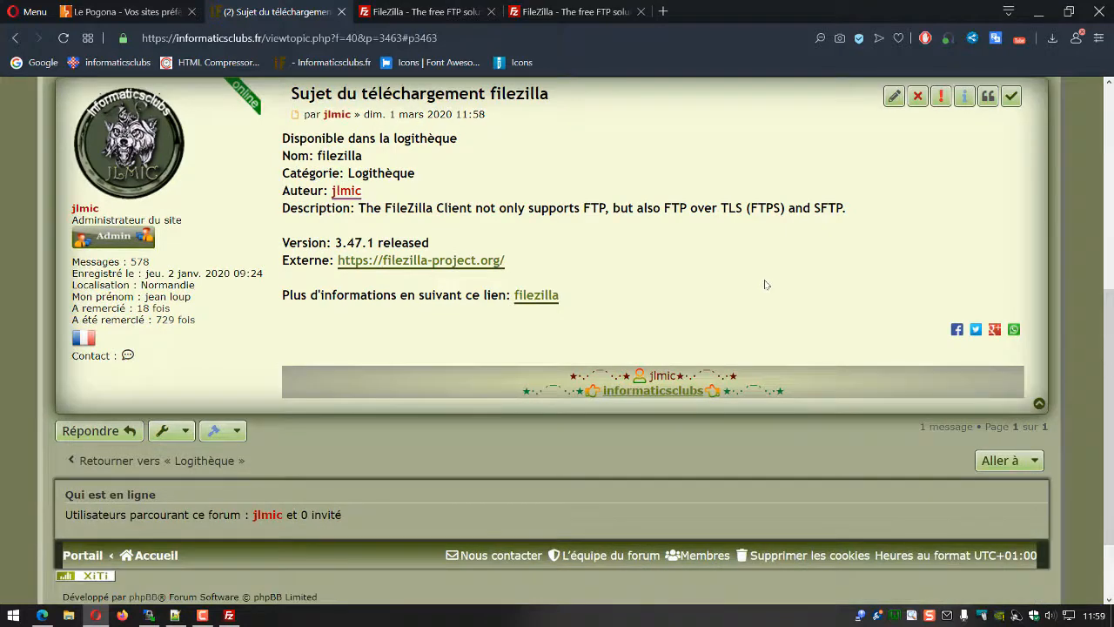
pyautogui.scroll(3, 495, 233)
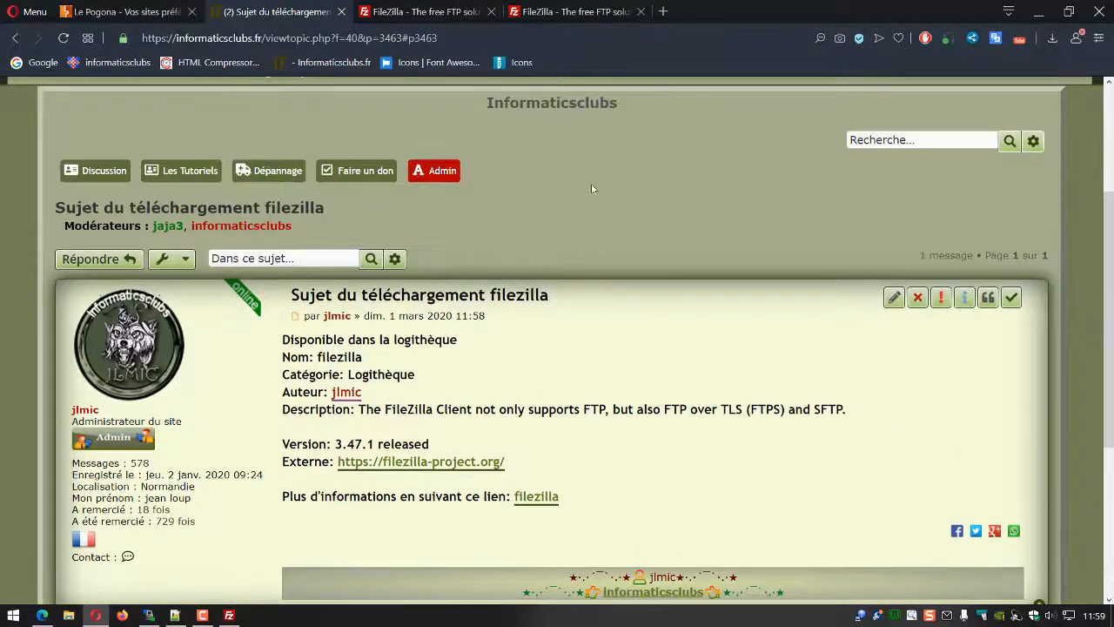